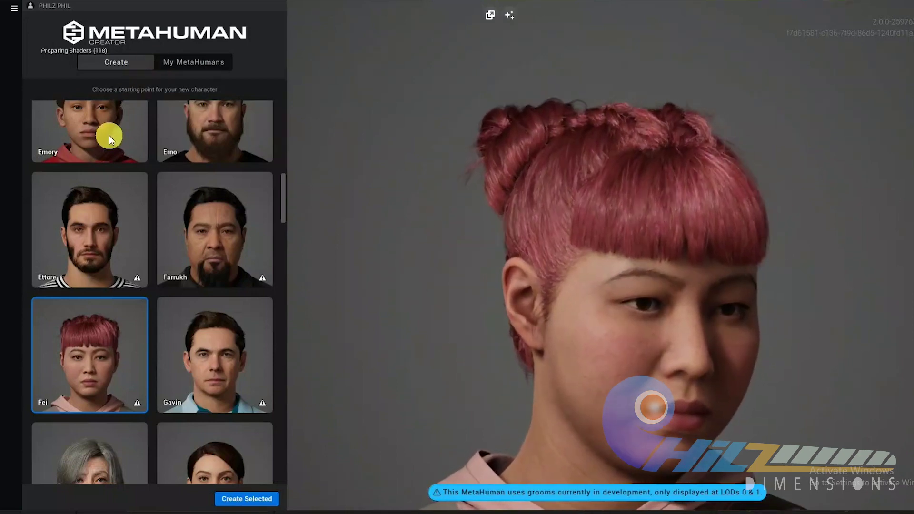
Step: Browse the saved MetaHumans gallery, including legacy ones awaiting upgrade, then return to starting characters
{"action": "scroll", "coordinate": [221, 236], "scroll_direction": "up", "scroll_amount": 1}
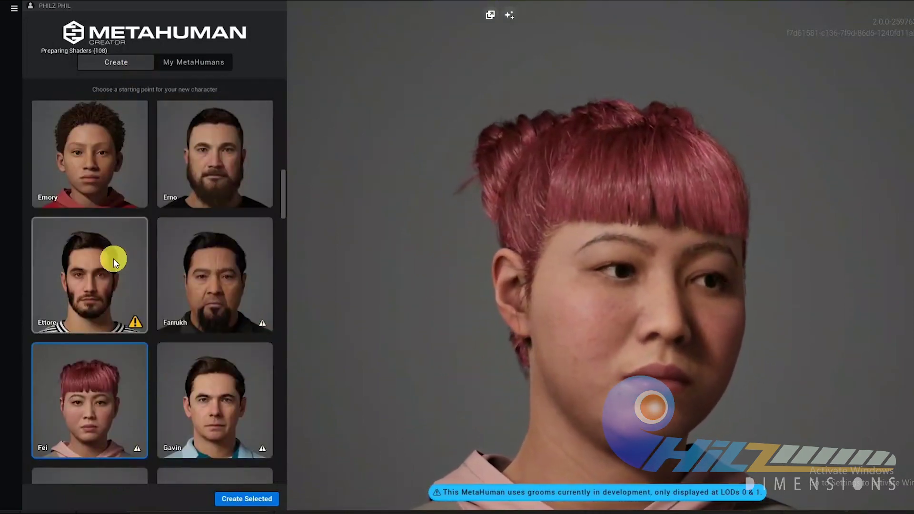
{"action": "scroll", "coordinate": [117, 179], "scroll_direction": "up", "scroll_amount": 7}
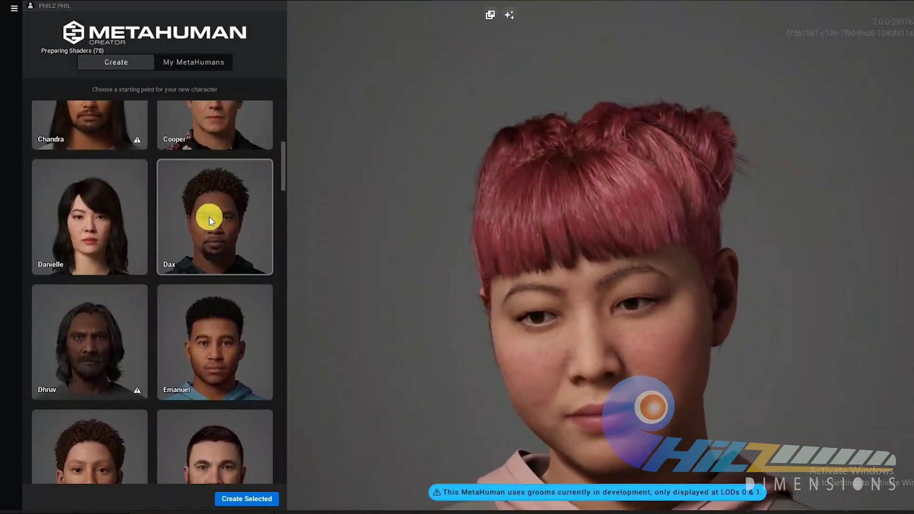
{"action": "scroll", "coordinate": [205, 218], "scroll_direction": "up", "scroll_amount": 4}
{"action": "scroll", "coordinate": [242, 255], "scroll_direction": "up", "scroll_amount": 6}
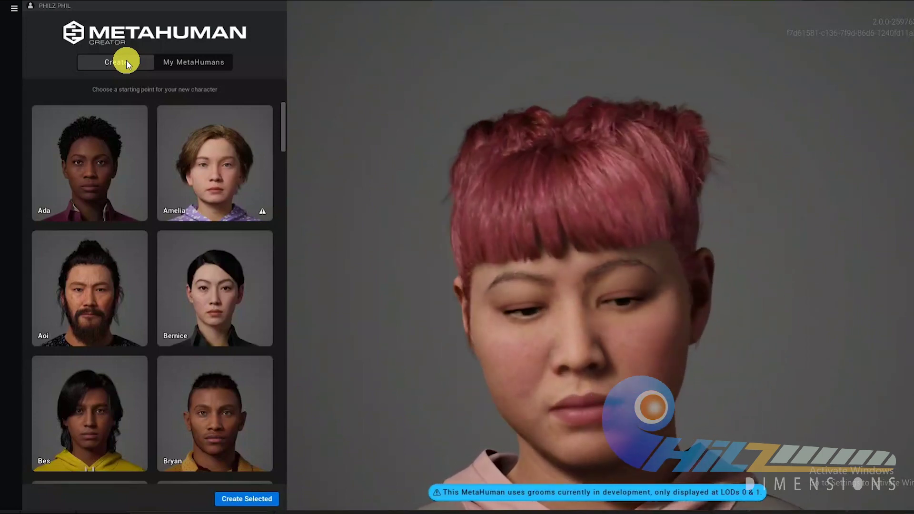
{"action": "left_click", "coordinate": [207, 60]}
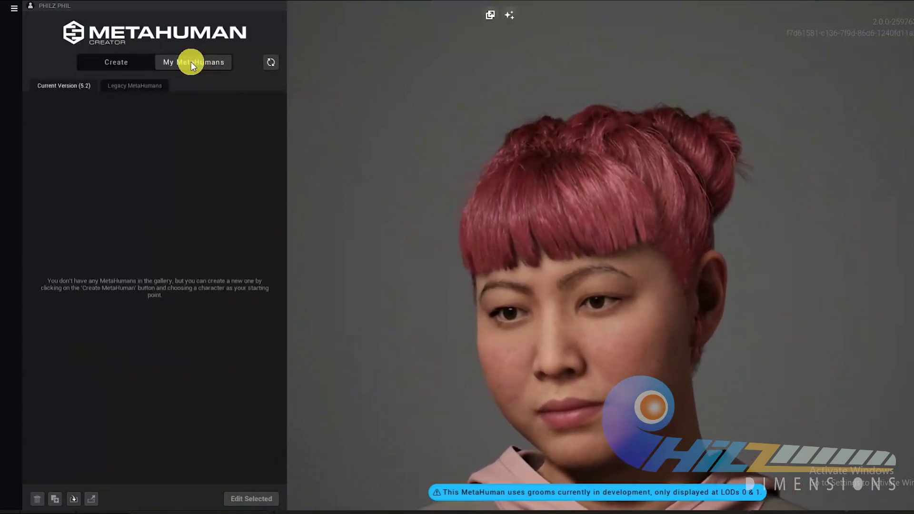
{"action": "left_click", "coordinate": [141, 84]}
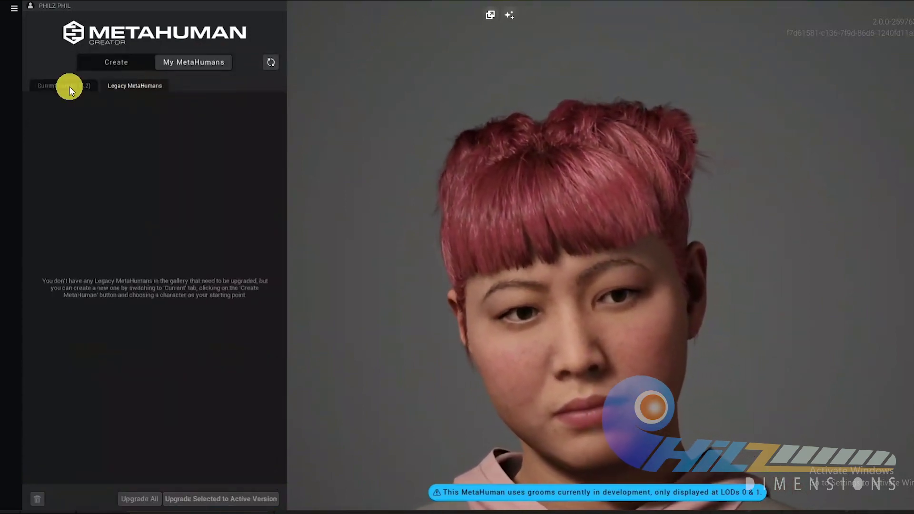
{"action": "left_click", "coordinate": [69, 87]}
{"action": "left_click", "coordinate": [122, 64]}
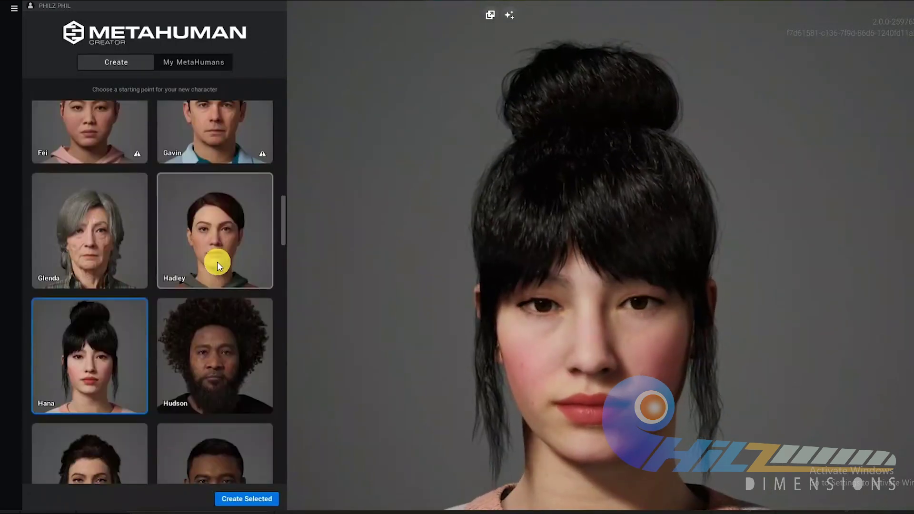
Step: Preview the Jesse and Kellan presets in the starting-character gallery
{"action": "scroll", "coordinate": [217, 263], "scroll_direction": "down", "scroll_amount": 6}
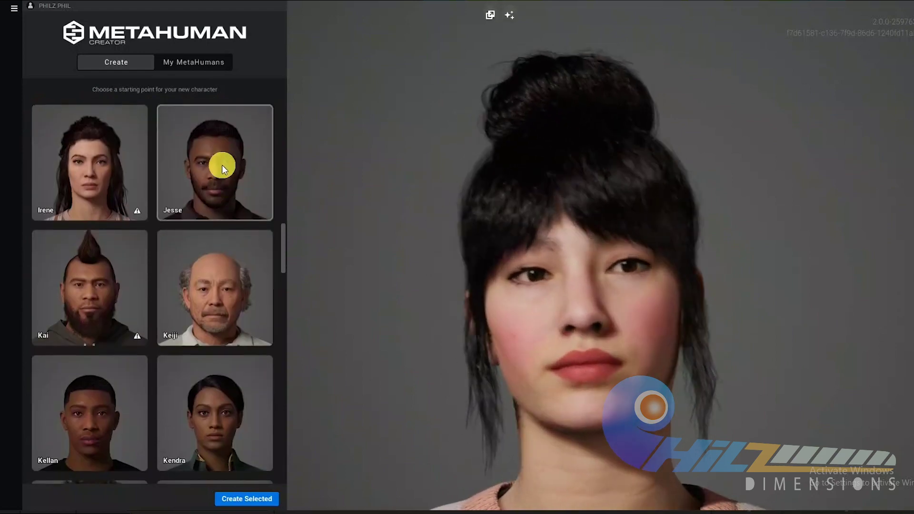
{"action": "scroll", "coordinate": [230, 171], "scroll_direction": "down", "scroll_amount": 2}
{"action": "scroll", "coordinate": [231, 153], "scroll_direction": "up", "scroll_amount": 2}
{"action": "left_click", "coordinate": [229, 149]}
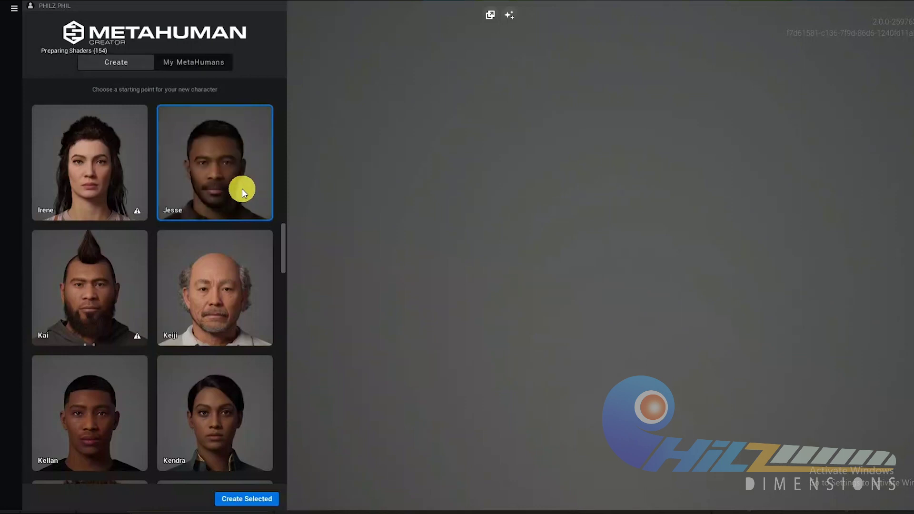
{"action": "scroll", "coordinate": [257, 429], "scroll_direction": "down", "scroll_amount": 2}
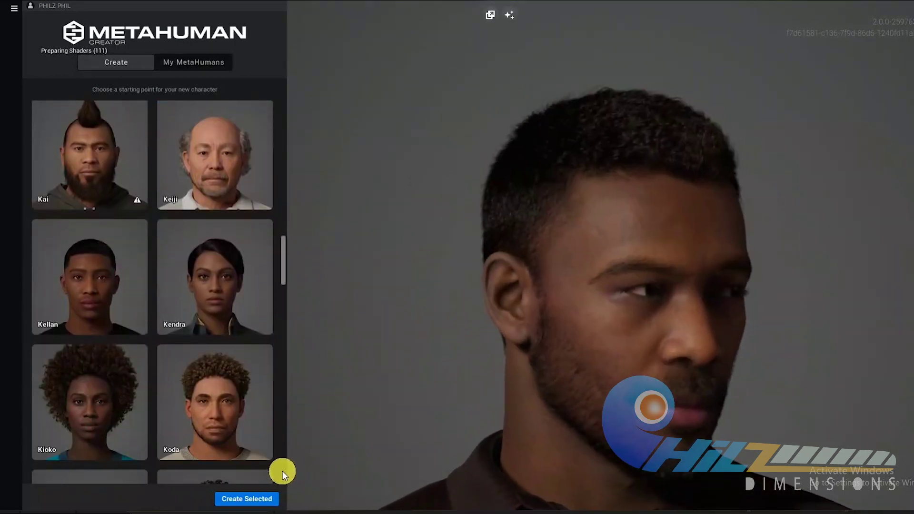
{"action": "left_click", "coordinate": [111, 280]}
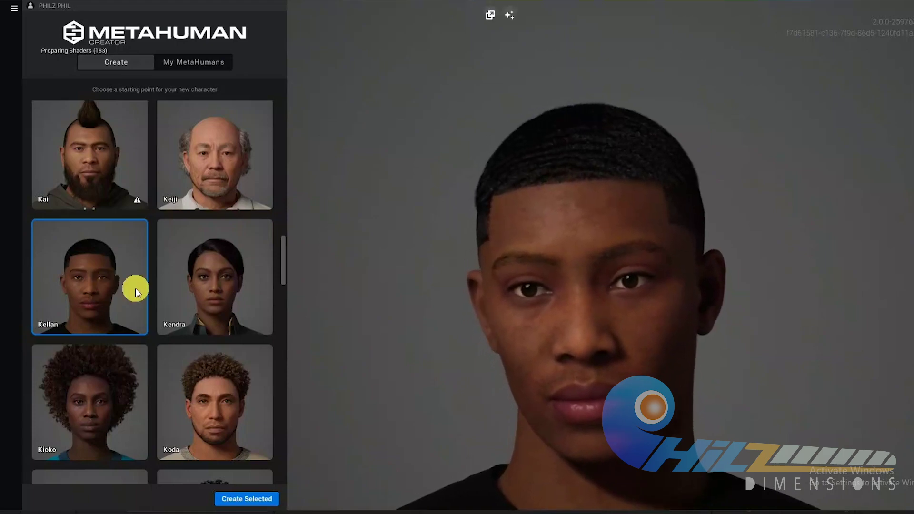
{"action": "scroll", "coordinate": [229, 104], "scroll_direction": "up", "scroll_amount": 2}
Step: Recheck the legacy and current saved MetaHumans
{"action": "left_click", "coordinate": [112, 64]}
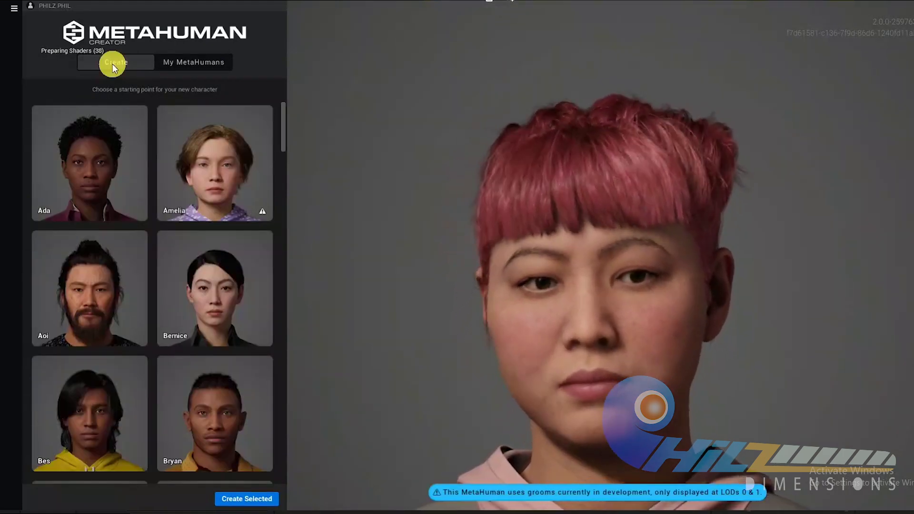
{"action": "left_click", "coordinate": [193, 63]}
{"action": "left_click", "coordinate": [67, 88]}
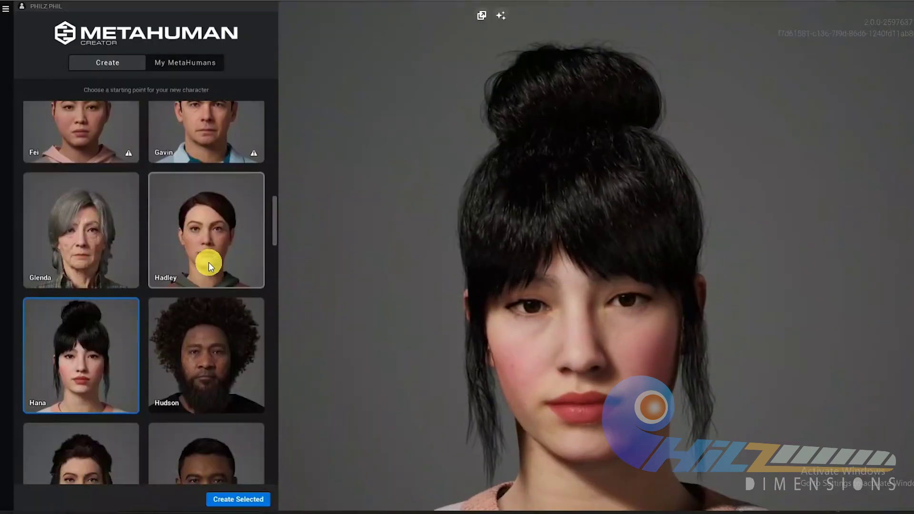
Step: Compare Jesse and Kellan again, then create a new MetaHuman from Jesse
{"action": "scroll", "coordinate": [209, 263], "scroll_direction": "down", "scroll_amount": 5}
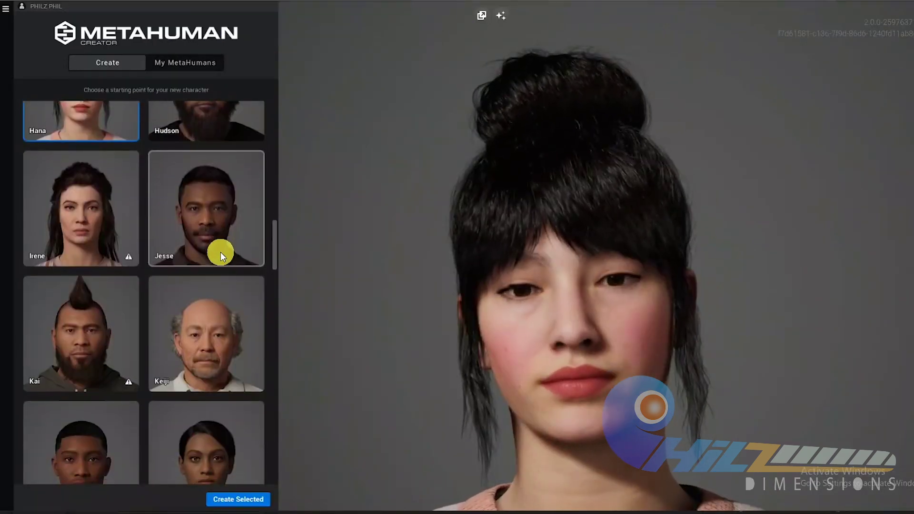
{"action": "left_click", "coordinate": [209, 164]}
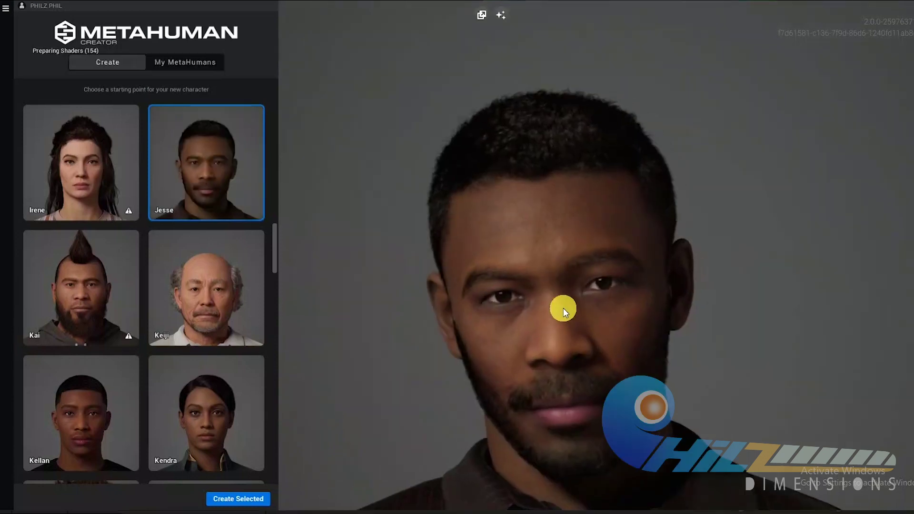
{"action": "scroll", "coordinate": [236, 481], "scroll_direction": "down", "scroll_amount": 3}
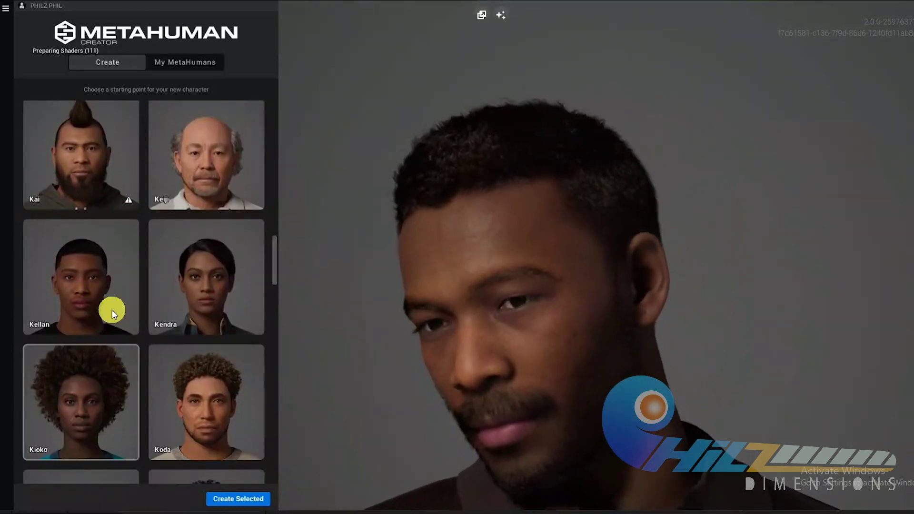
{"action": "left_click", "coordinate": [103, 281]}
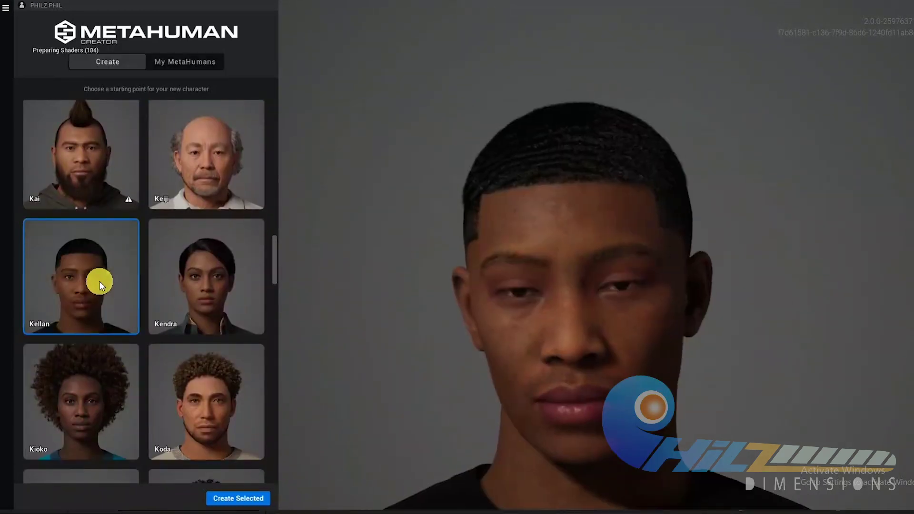
{"action": "scroll", "coordinate": [219, 102], "scroll_direction": "up", "scroll_amount": 1}
{"action": "left_click", "coordinate": [219, 107]}
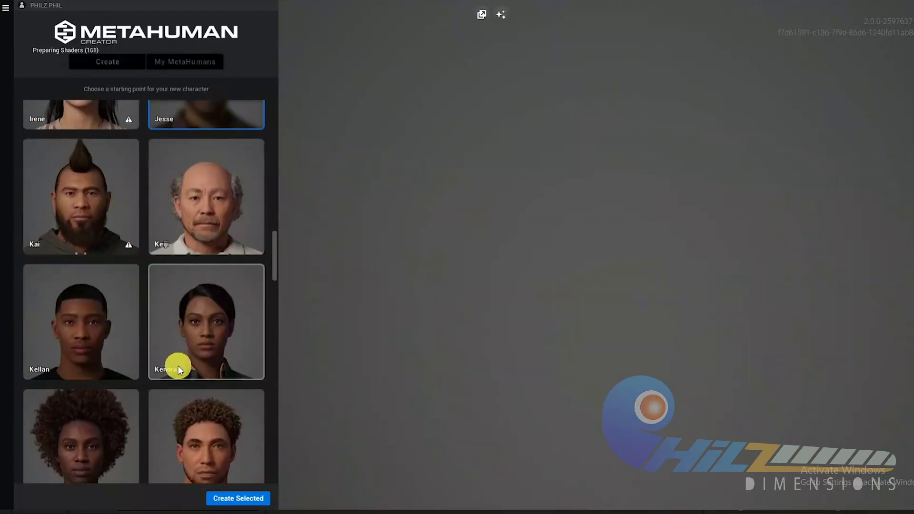
{"action": "left_click", "coordinate": [236, 501]}
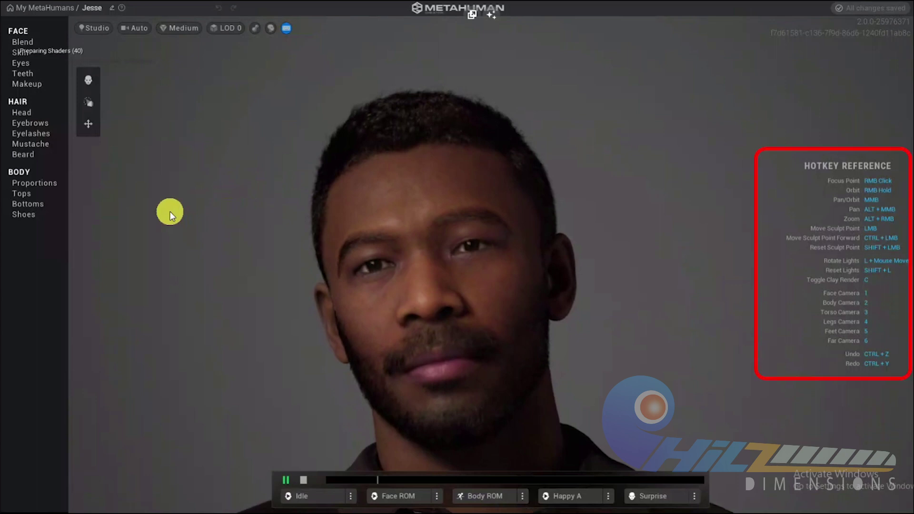
Step: Preview another preset character, then bring up Jesse's face Blend panel with its empty slots
{"action": "left_click", "coordinate": [182, 150]}
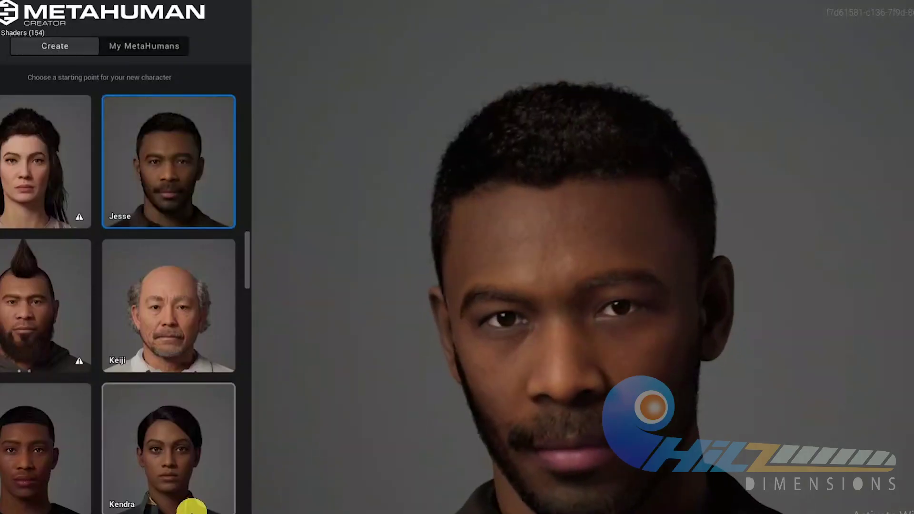
{"action": "scroll", "coordinate": [248, 509], "scroll_direction": "down", "scroll_amount": 3}
{"action": "left_click", "coordinate": [49, 296]}
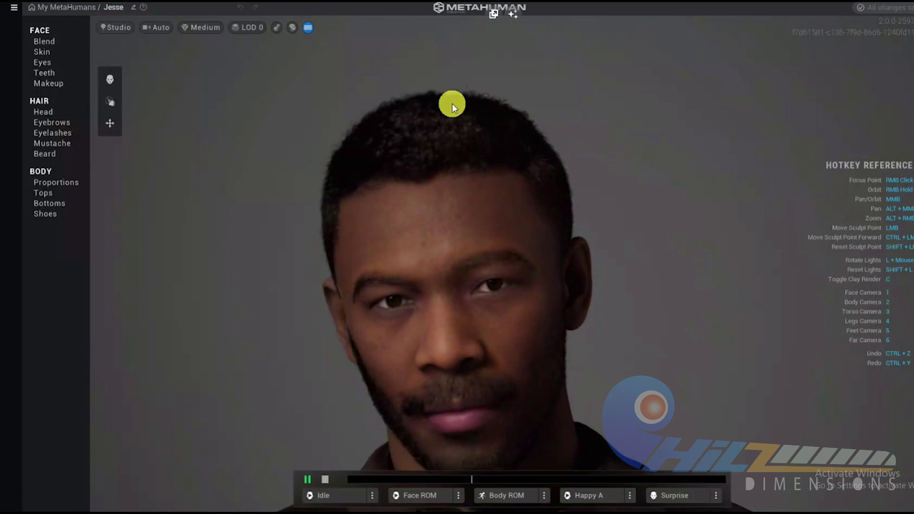
{"action": "left_click", "coordinate": [44, 41]}
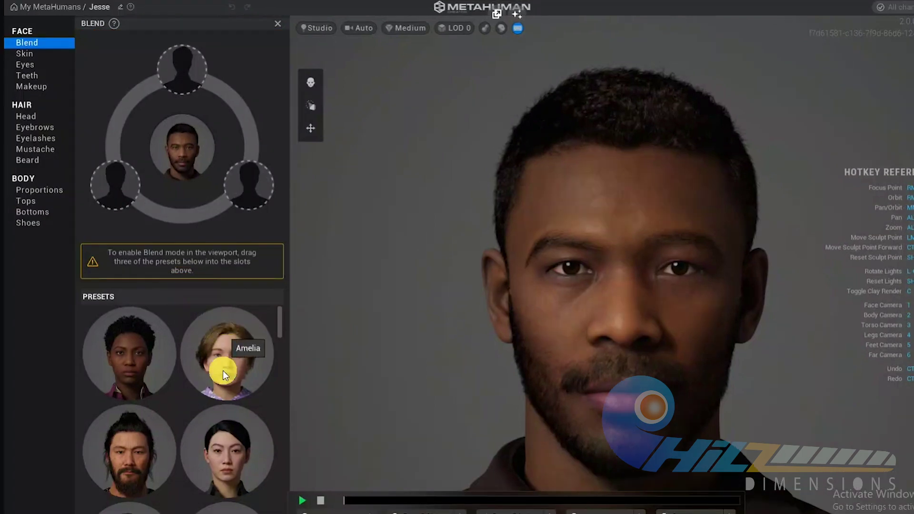
Step: Drag Aoi, the bearded Chandra and a curly-haired preset into the three blend slots
{"action": "left_click_drag", "start_coordinate": [137, 445], "coordinate": [256, 194]}
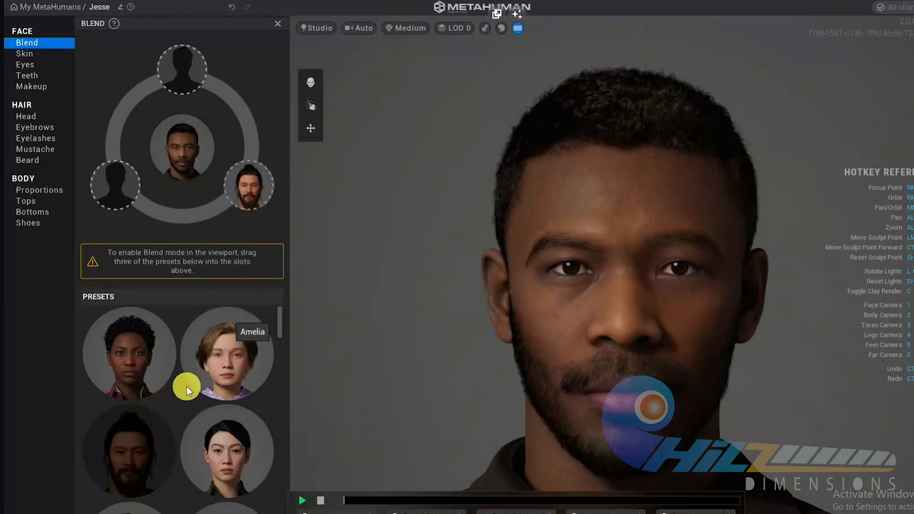
{"action": "scroll", "coordinate": [154, 423], "scroll_direction": "down", "scroll_amount": 5}
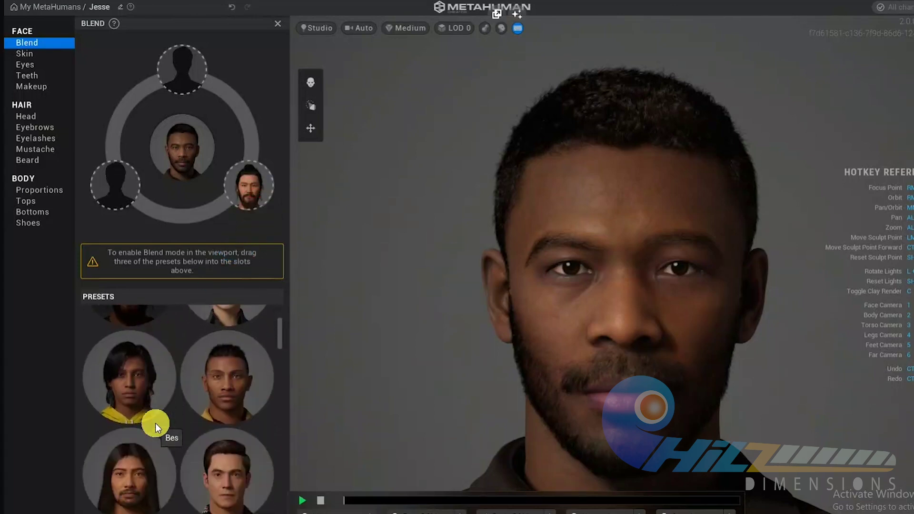
{"action": "left_click_drag", "start_coordinate": [124, 437], "coordinate": [121, 182]}
{"action": "scroll", "coordinate": [152, 350], "scroll_direction": "down", "scroll_amount": 3}
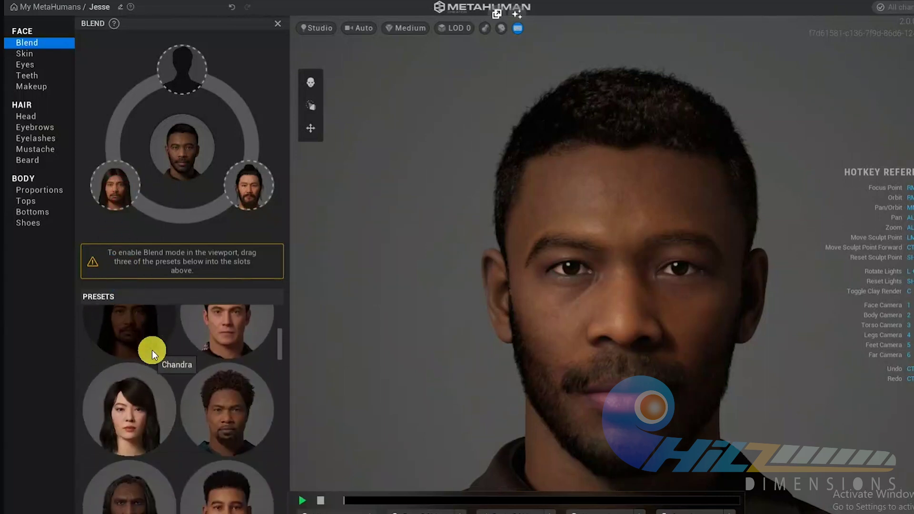
{"action": "scroll", "coordinate": [181, 371], "scroll_direction": "down", "scroll_amount": 3}
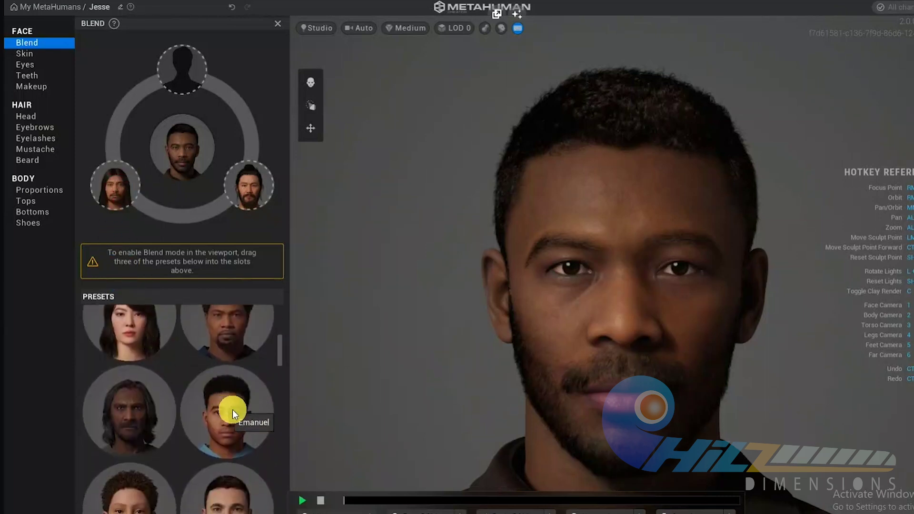
{"action": "mouse_move", "coordinate": [147, 483]}
{"action": "left_mouse_down"}
{"action": "mouse_move", "coordinate": [196, 106]}
{"action": "mouse_move", "coordinate": [187, 70]}
{"action": "mouse_move", "coordinate": [205, 111]}
{"action": "left_mouse_up"}
{"action": "left_click", "coordinate": [26, 53]}
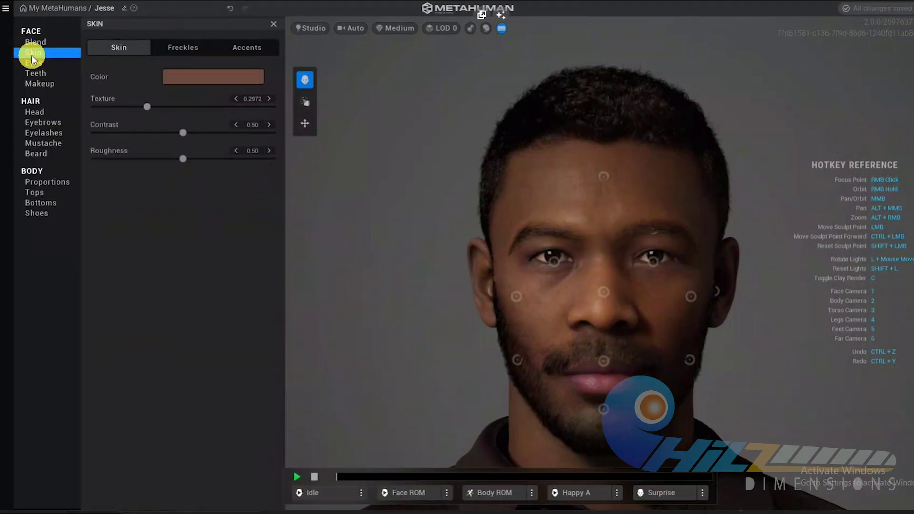
Step: Pick a warmer skin colour in the picker and raise skin Texture to about 0.72
{"action": "left_click", "coordinate": [185, 78]}
{"action": "left_click", "coordinate": [263, 116]}
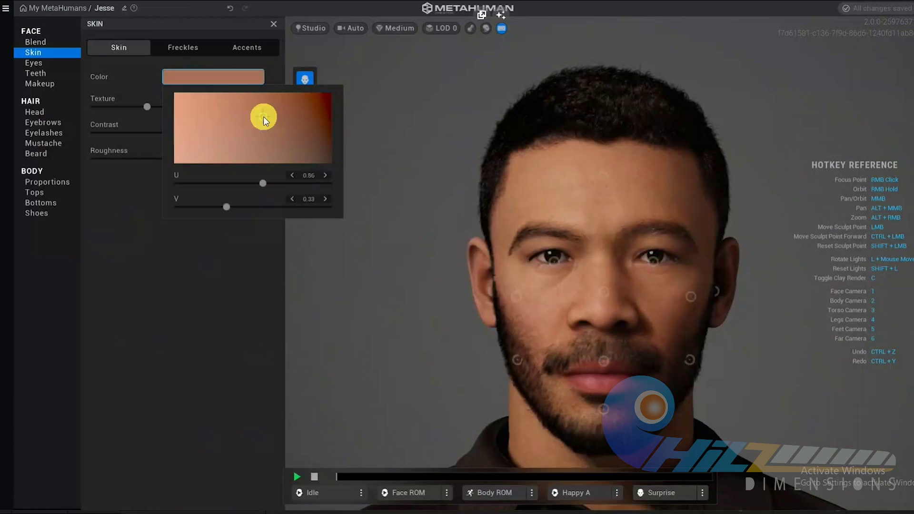
{"action": "left_click", "coordinate": [280, 108]}
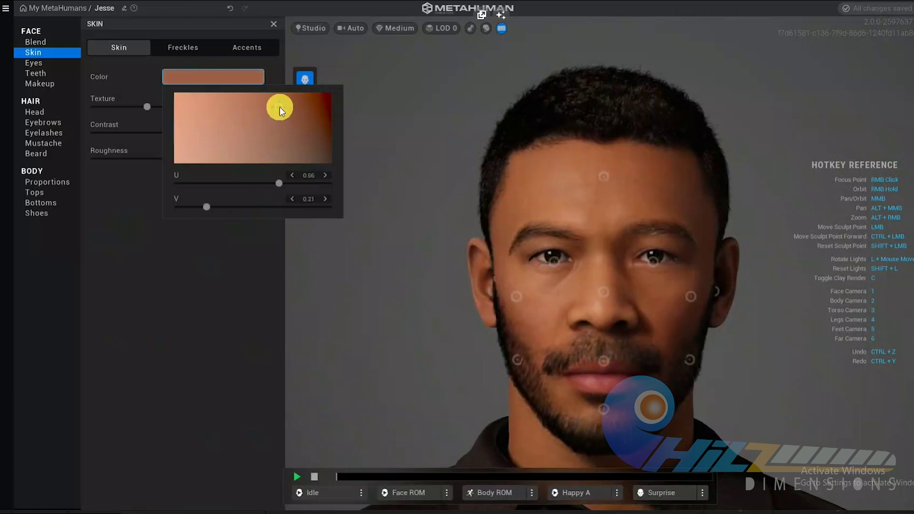
{"action": "left_click", "coordinate": [300, 119]}
{"action": "left_click", "coordinate": [296, 126]}
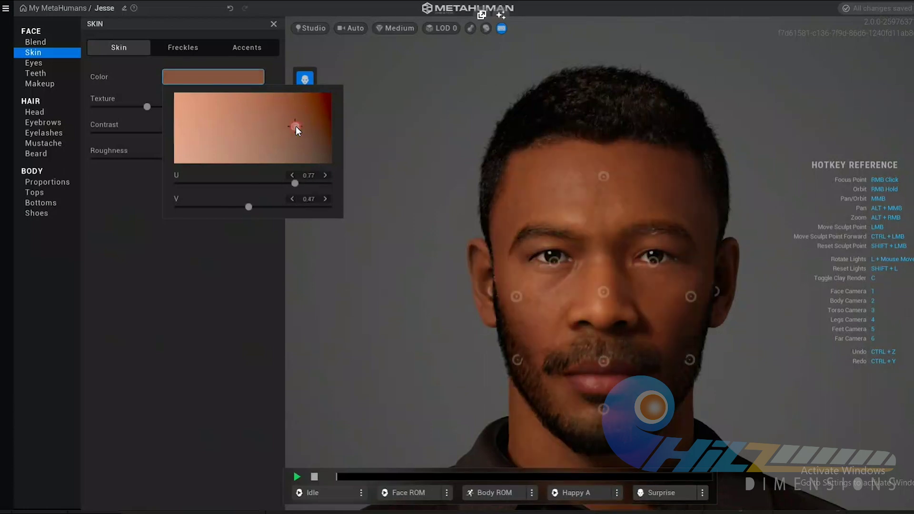
{"action": "left_click", "coordinate": [288, 131]}
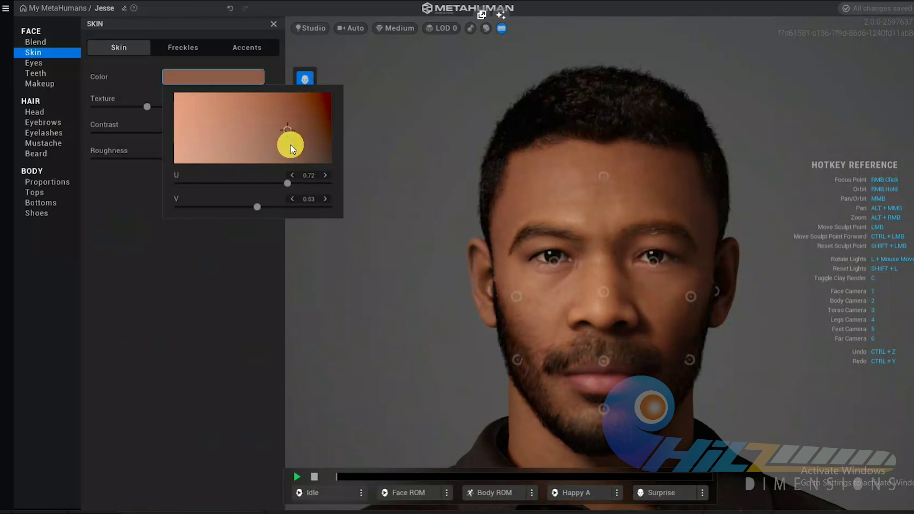
{"action": "left_click", "coordinate": [137, 91]}
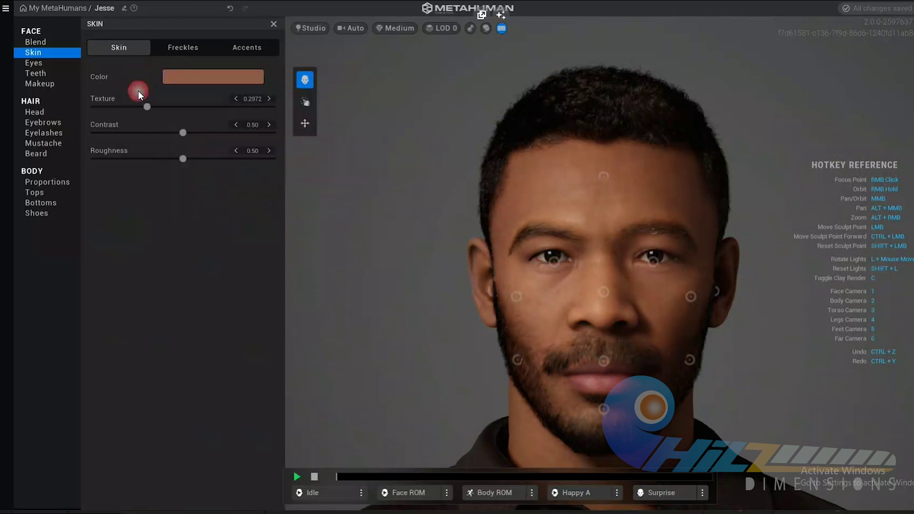
{"action": "mouse_move", "coordinate": [157, 107]}
{"action": "left_mouse_down"}
{"action": "mouse_move", "coordinate": [278, 109]}
{"action": "mouse_move", "coordinate": [222, 109]}
{"action": "left_mouse_up"}
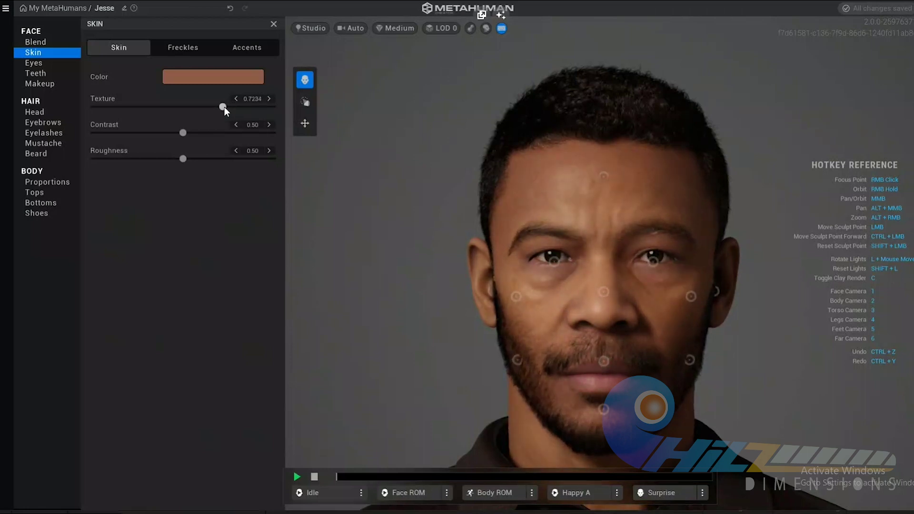
{"action": "left_click", "coordinate": [35, 62]}
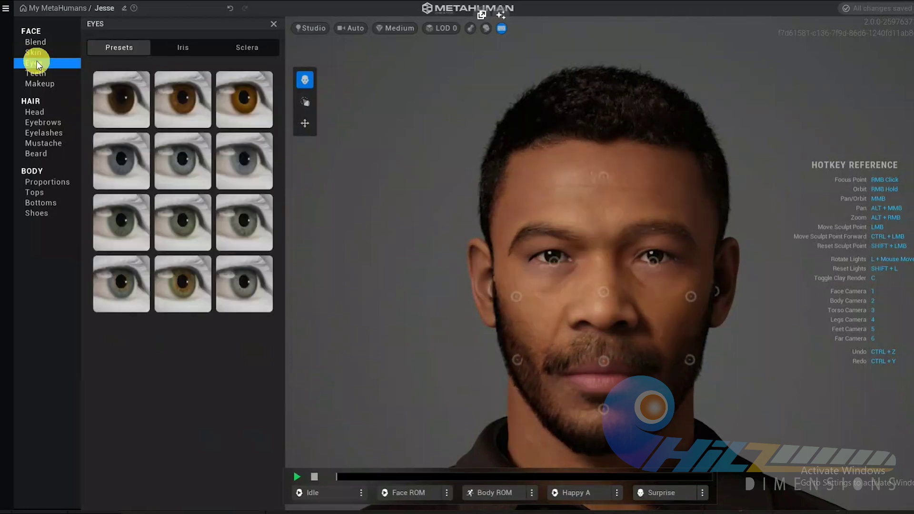
Step: Try eye Presets 001 and 002, settling on eye Preset 003
{"action": "left_click", "coordinate": [122, 103]}
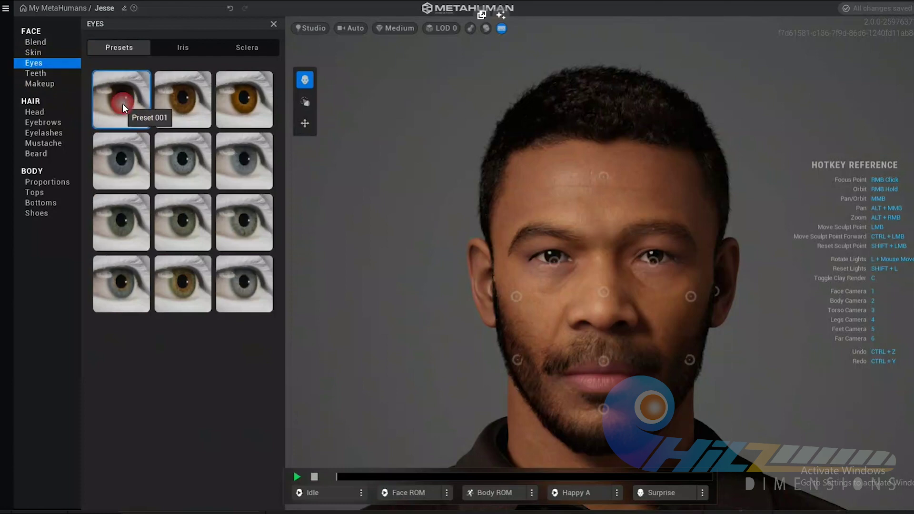
{"action": "left_click", "coordinate": [184, 99]}
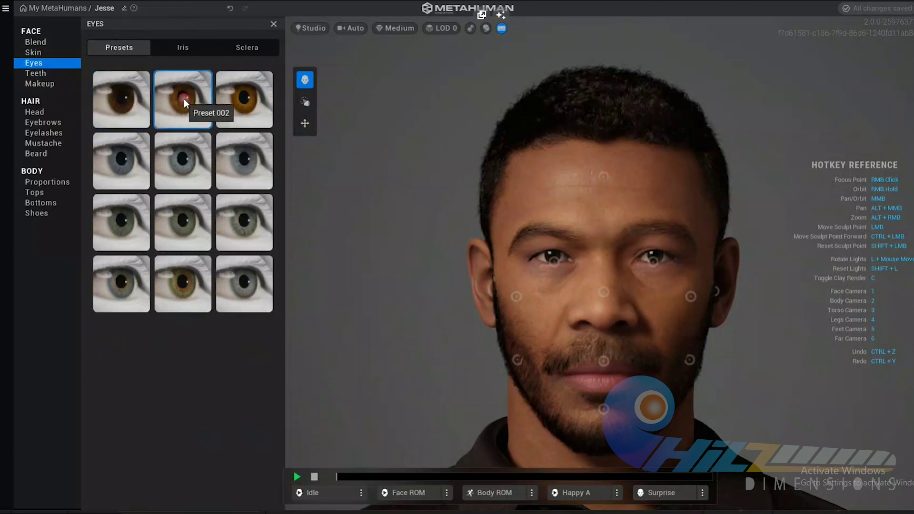
{"action": "left_click", "coordinate": [231, 101]}
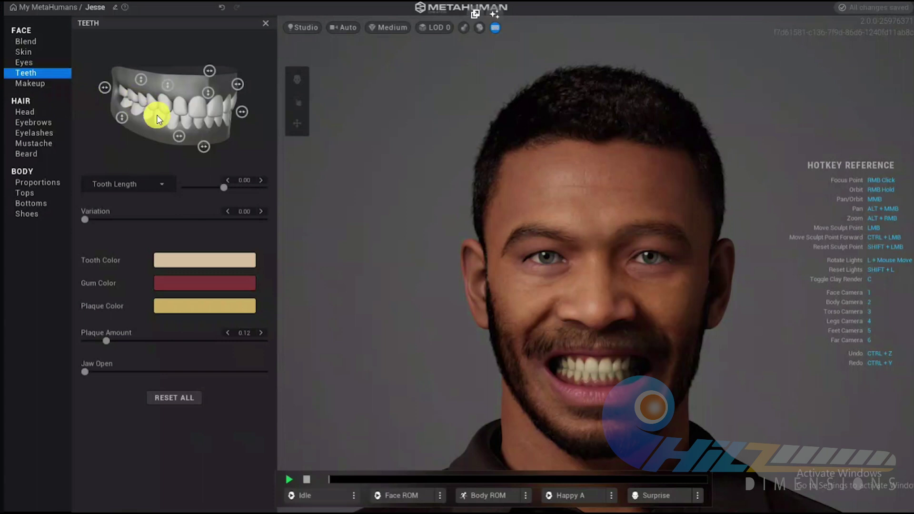
Step: Give the gums a new colour and the plaque a light yellow colour at amount 0.34
{"action": "left_click", "coordinate": [205, 261]}
{"action": "left_click", "coordinate": [186, 284]}
{"action": "left_click", "coordinate": [191, 285]}
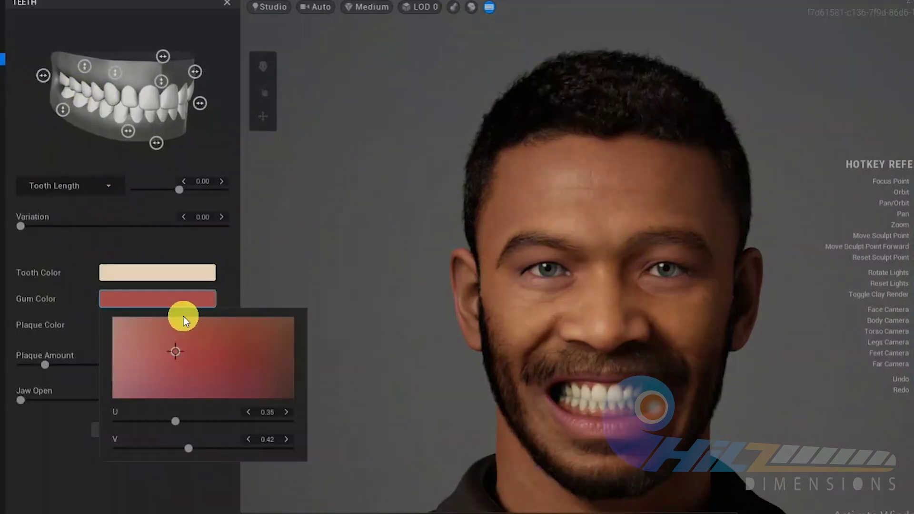
{"action": "left_click", "coordinate": [209, 374]}
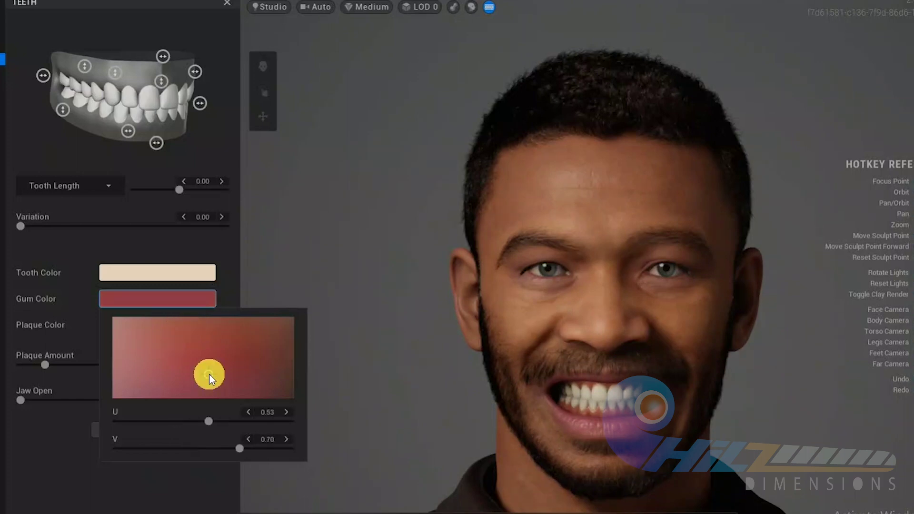
{"action": "left_click", "coordinate": [136, 326]}
{"action": "left_click", "coordinate": [294, 344]}
{"action": "left_click", "coordinate": [175, 379]}
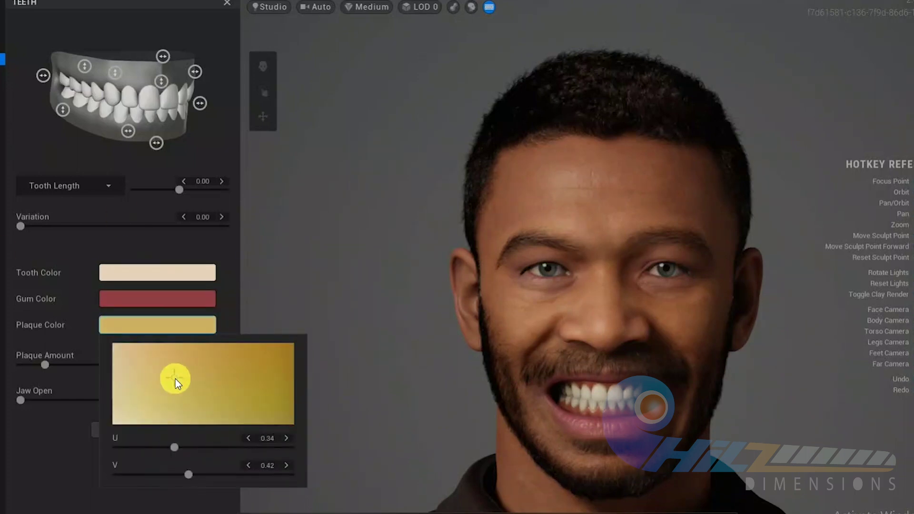
{"action": "left_click", "coordinate": [52, 363]}
{"action": "left_click_drag", "start_coordinate": [52, 366], "coordinate": [89, 366]}
Step: Open the jaw to inspect the teeth, then undo and return tooth length to neutral
{"action": "left_click_drag", "start_coordinate": [66, 398], "coordinate": [5, 403]}
{"action": "left_click_drag", "start_coordinate": [92, 403], "coordinate": [265, 410]}
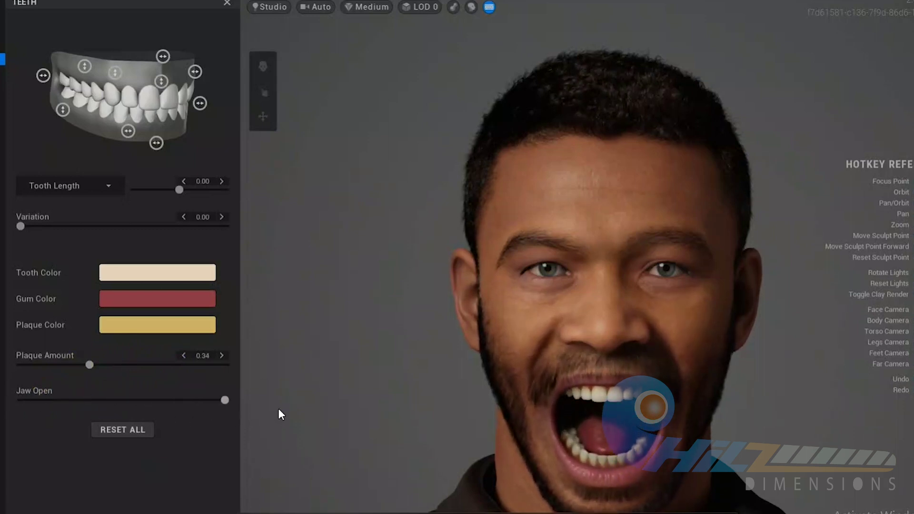
{"action": "key", "text": "ctrl+z"}
{"action": "left_click_drag", "start_coordinate": [180, 189], "coordinate": [224, 190]}
{"action": "left_click", "coordinate": [177, 188]}
Step: Turn on foundation, choose the first shade and set its Intensity to 0.43
{"action": "left_click", "coordinate": [145, 232]}
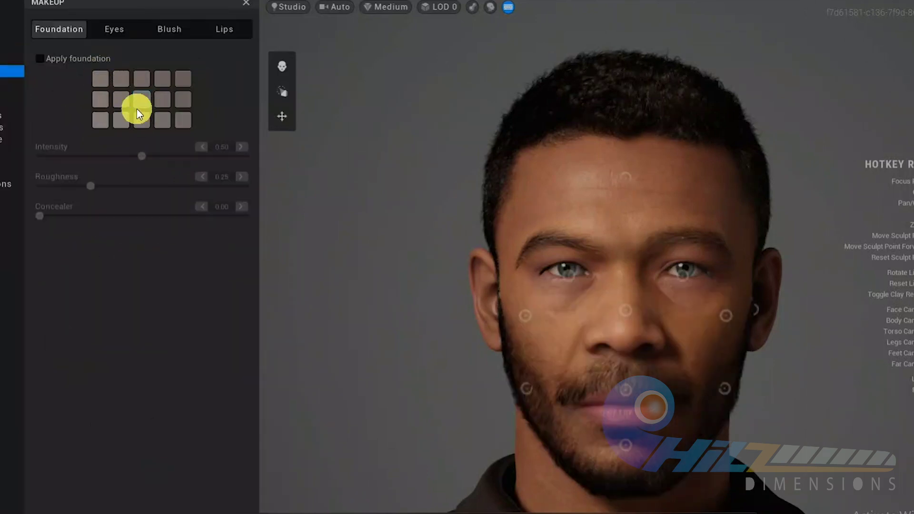
{"action": "left_click", "coordinate": [41, 57]}
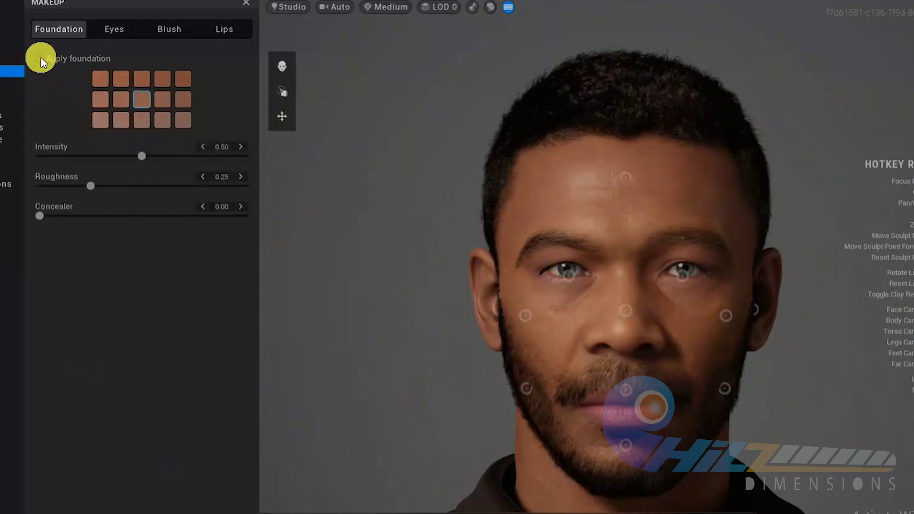
{"action": "left_click", "coordinate": [98, 81]}
{"action": "left_click", "coordinate": [98, 81]}
{"action": "left_click", "coordinate": [149, 157]}
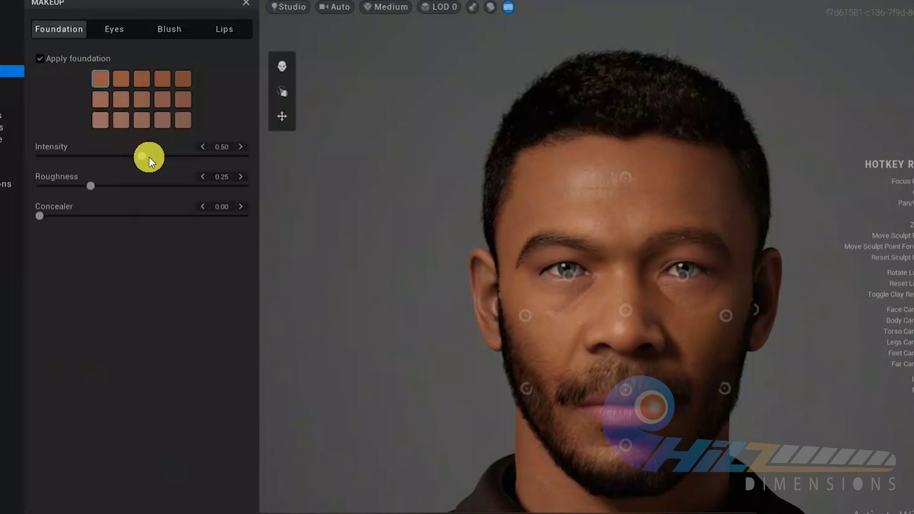
{"action": "left_click_drag", "start_coordinate": [171, 157], "coordinate": [215, 158]}
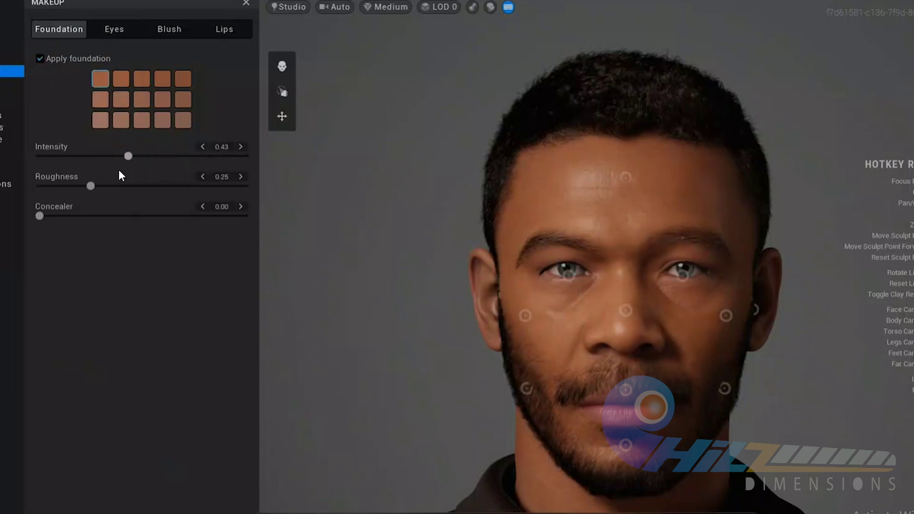
Step: Compare the None, Thin Liner, Soft Smokey, Full Thin Liner and Cat Eye eye makeup presets
{"action": "left_click", "coordinate": [116, 29]}
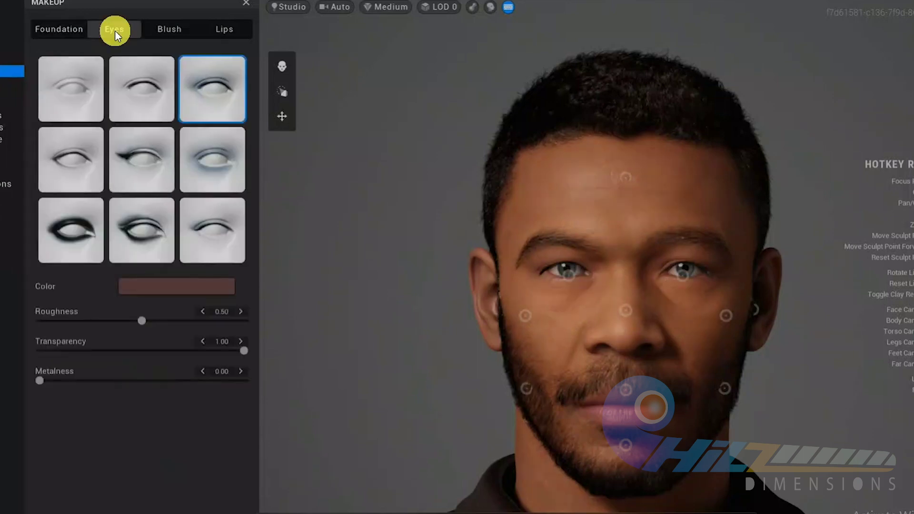
{"action": "left_click", "coordinate": [77, 90]}
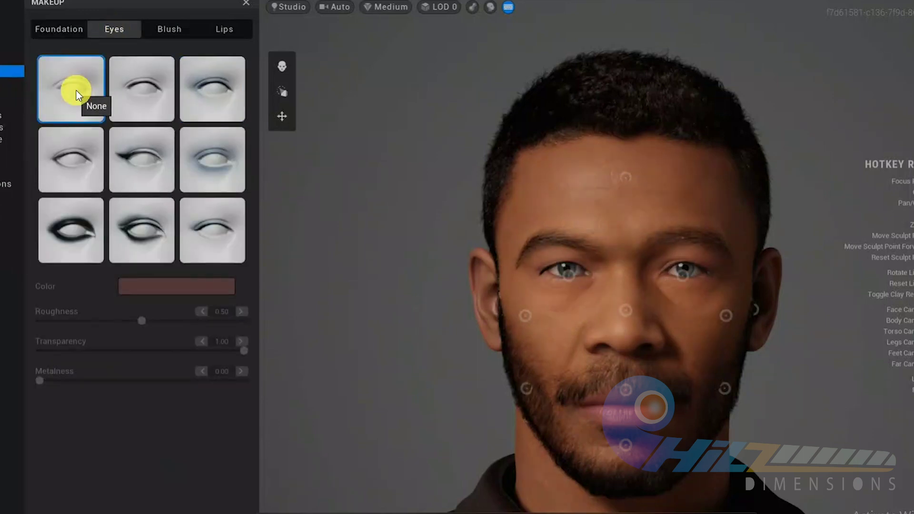
{"action": "left_click", "coordinate": [149, 96]}
{"action": "left_click", "coordinate": [210, 100]}
{"action": "left_click", "coordinate": [91, 149]}
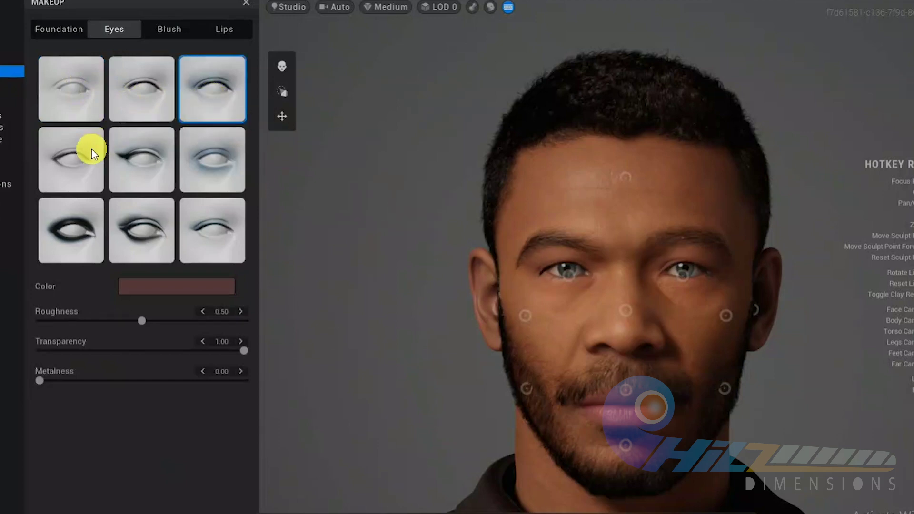
{"action": "left_click", "coordinate": [132, 163]}
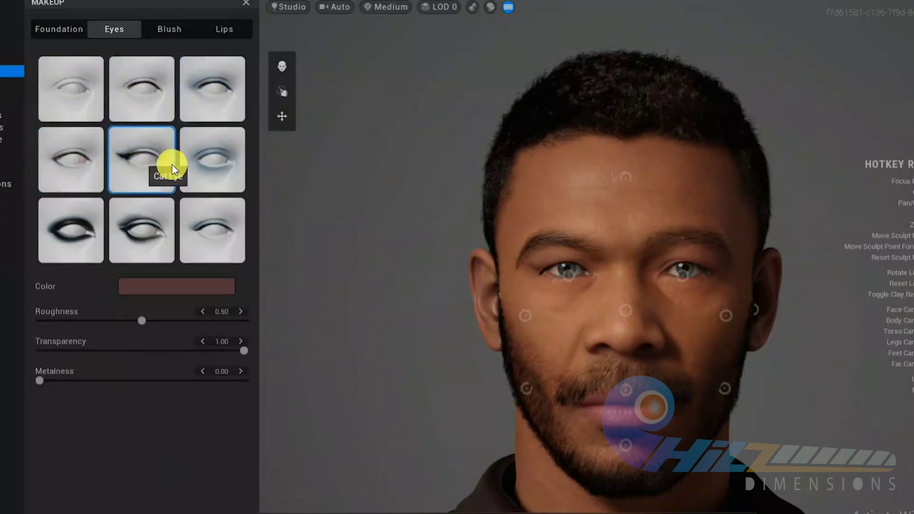
Step: Try Dramatic Smudge, Double Mod and Classic Bar eye makeup, settling on Panda Smudge
{"action": "left_click", "coordinate": [198, 166]}
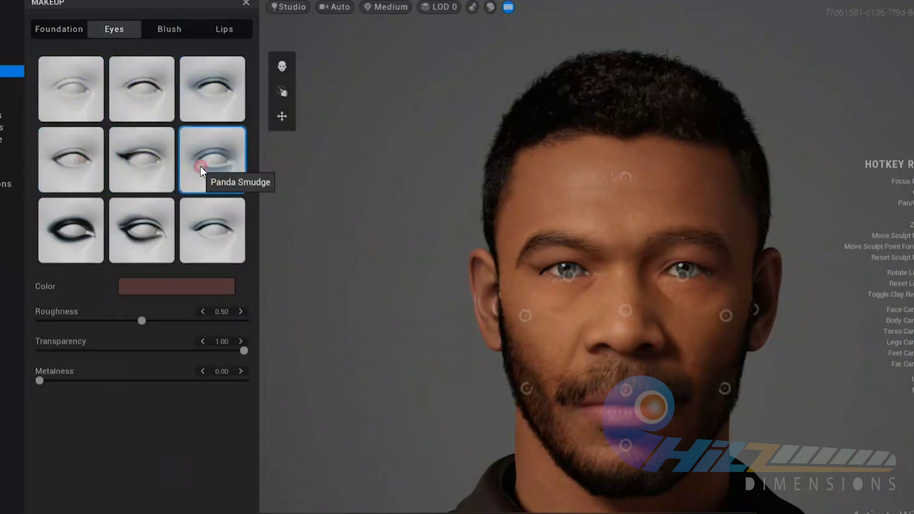
{"action": "left_click", "coordinate": [67, 220]}
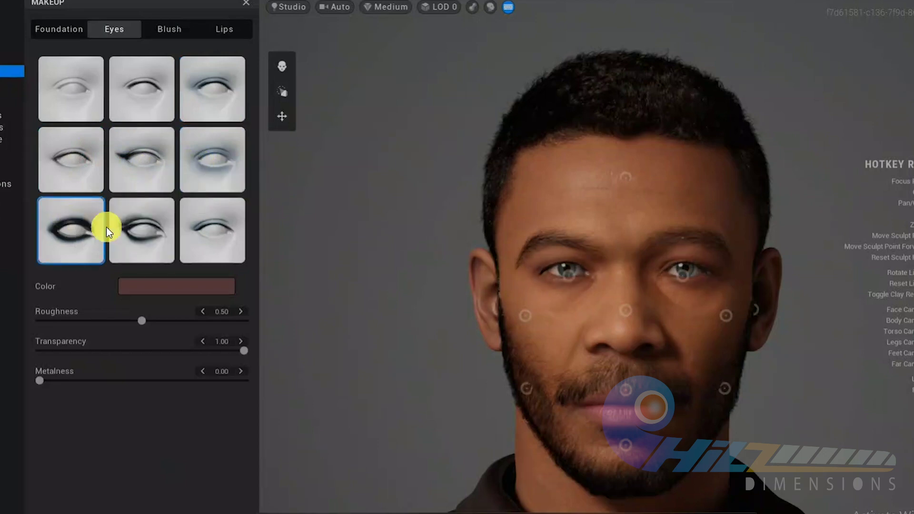
{"action": "left_click", "coordinate": [129, 226]}
{"action": "left_click", "coordinate": [204, 226]}
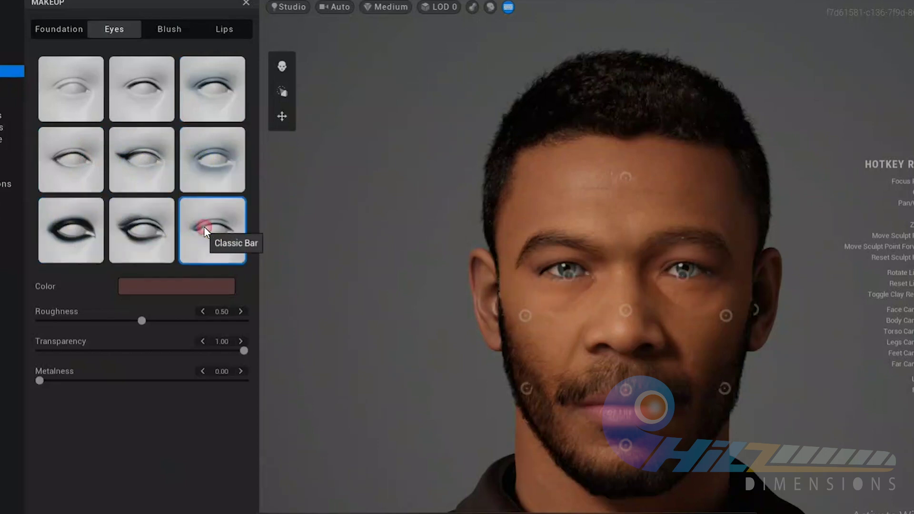
{"action": "left_click", "coordinate": [214, 155]}
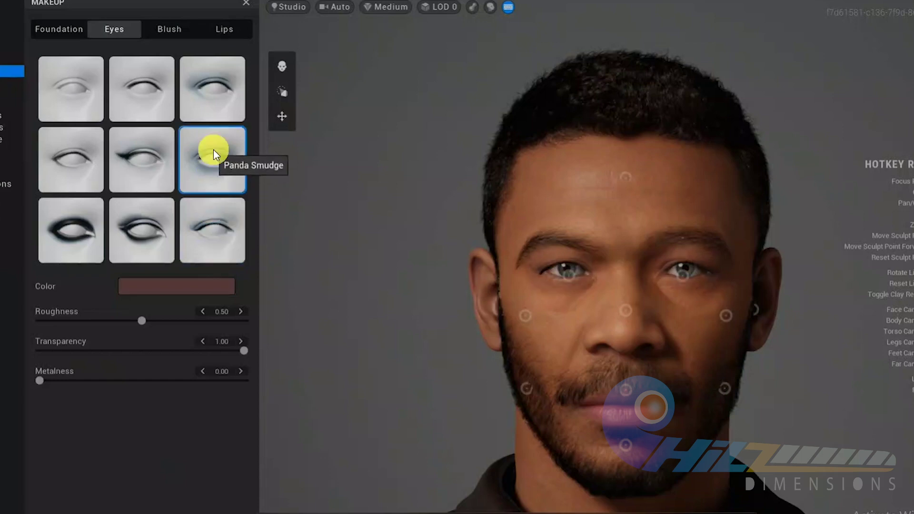
{"action": "left_click", "coordinate": [212, 90]}
{"action": "left_click", "coordinate": [161, 30]}
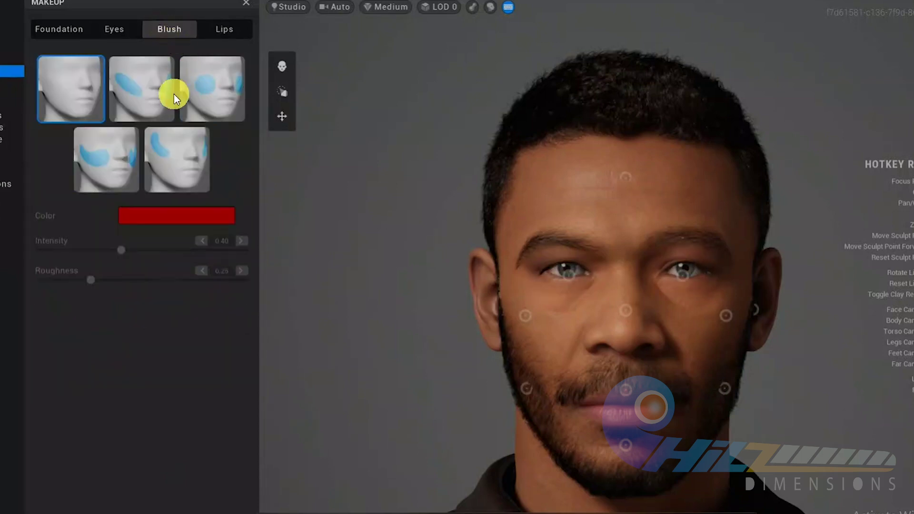
Step: Compare the Apple and High Curve blush shapes, settling on Angled blush
{"action": "left_click", "coordinate": [152, 86]}
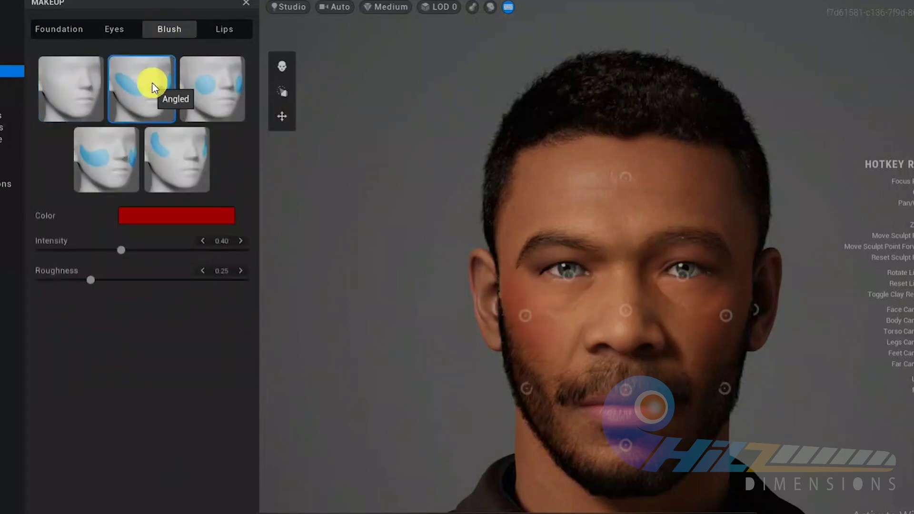
{"action": "left_click", "coordinate": [215, 88]}
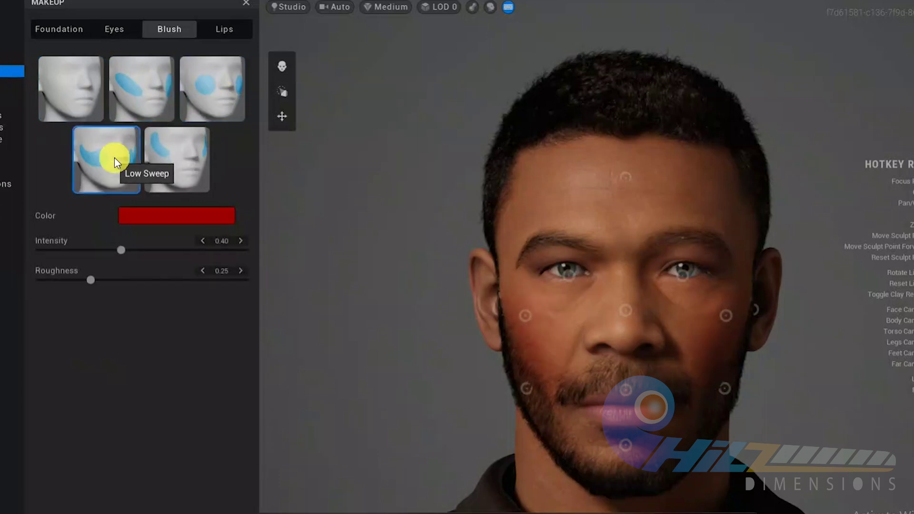
{"action": "left_click", "coordinate": [198, 159]}
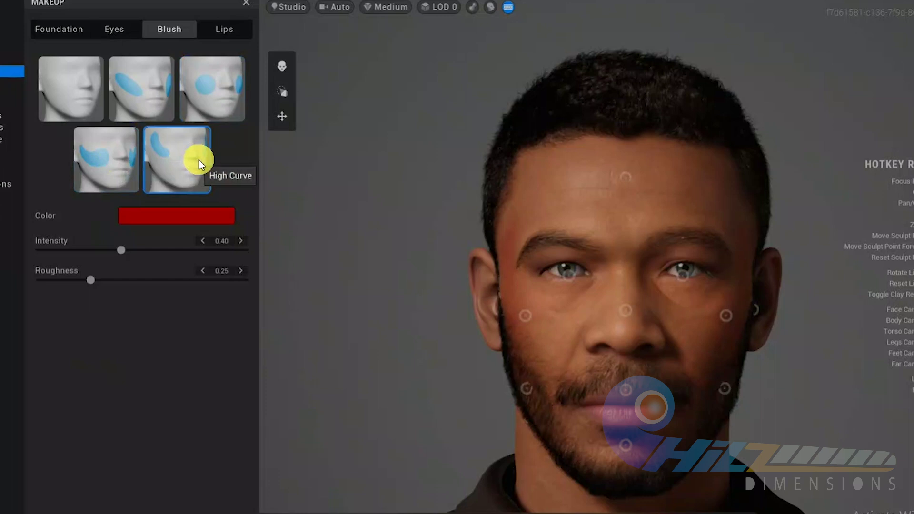
{"action": "left_click", "coordinate": [213, 91]}
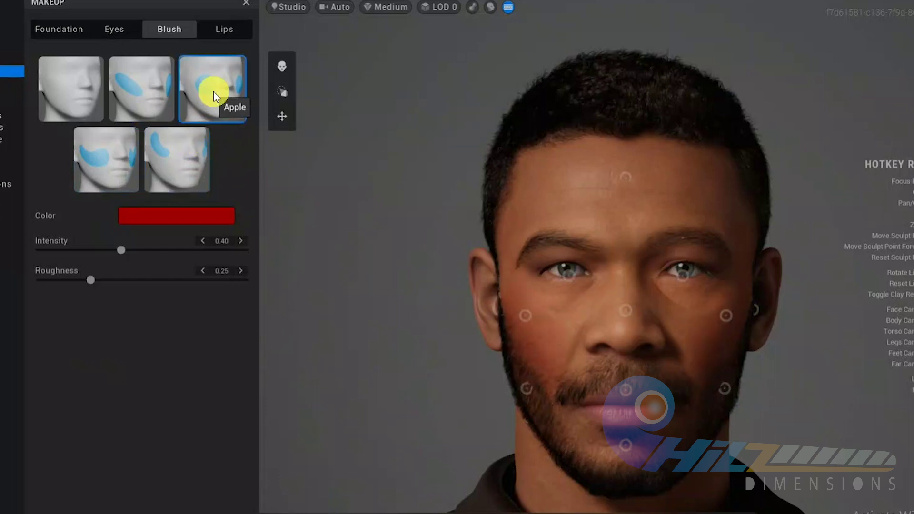
{"action": "left_click", "coordinate": [138, 94]}
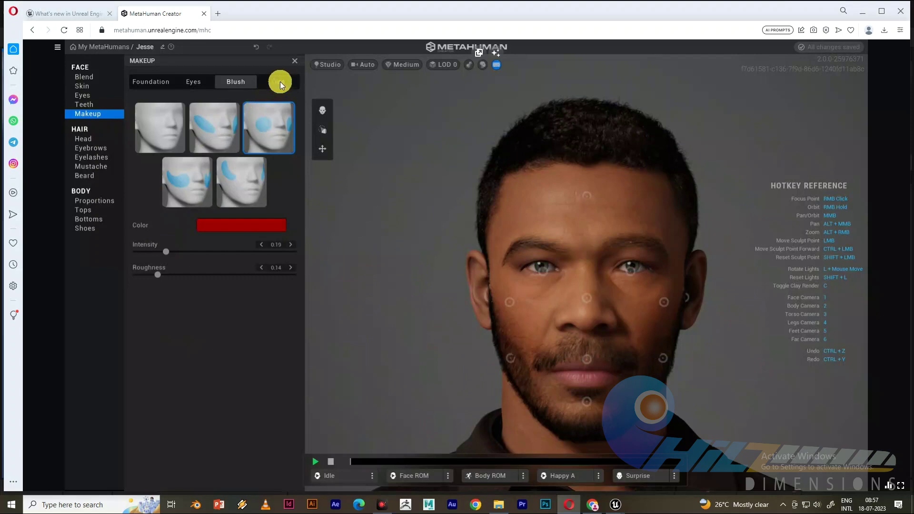
Step: Apply Natural lip makeup, also trying Hollywood and a fourth lip style
{"action": "left_click", "coordinate": [226, 32]}
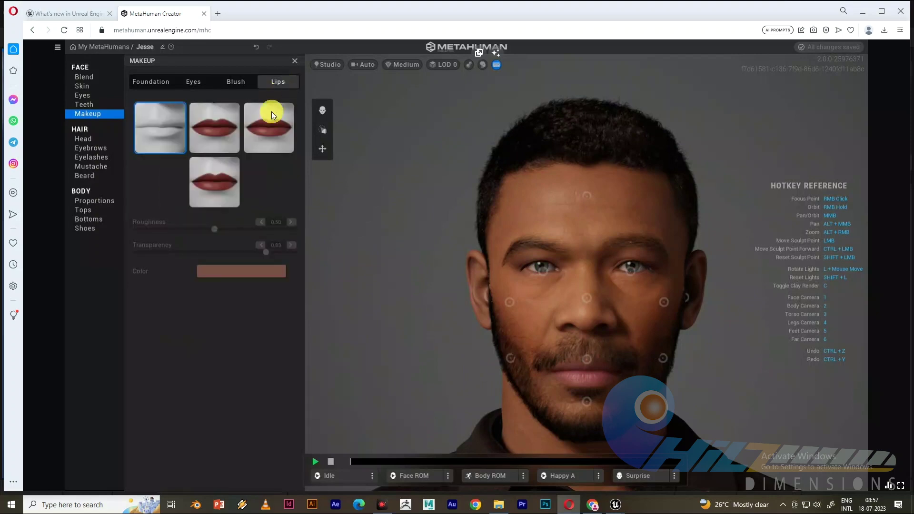
{"action": "left_click", "coordinate": [220, 131]}
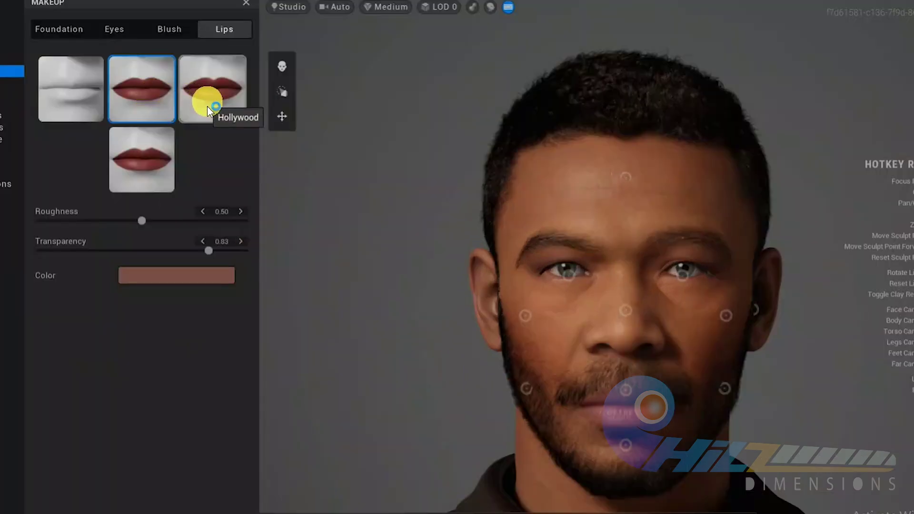
{"action": "left_click", "coordinate": [208, 106]}
{"action": "left_click", "coordinate": [152, 177]}
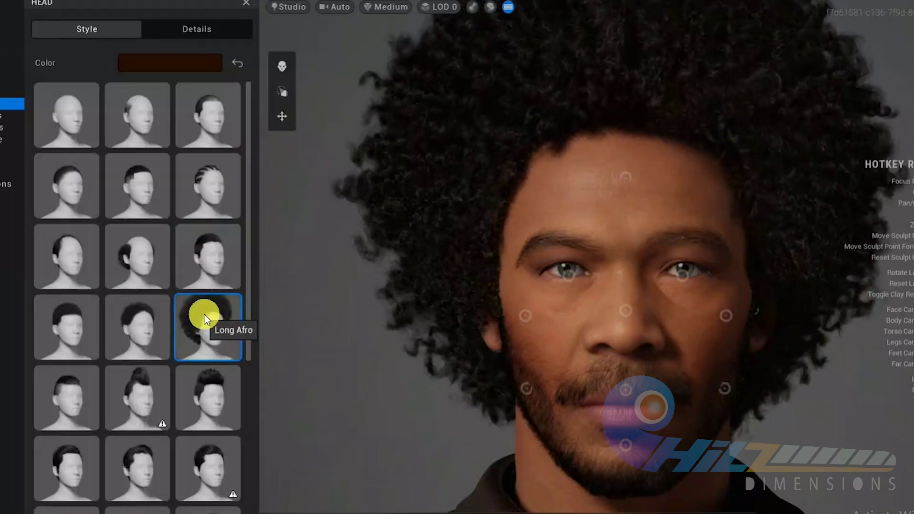
Step: Try Short Cornrows, Short Recede Messy and Short Afro Fade hair, ending on Short Clean
{"action": "scroll", "coordinate": [481, 191], "scroll_direction": "down", "scroll_amount": 3}
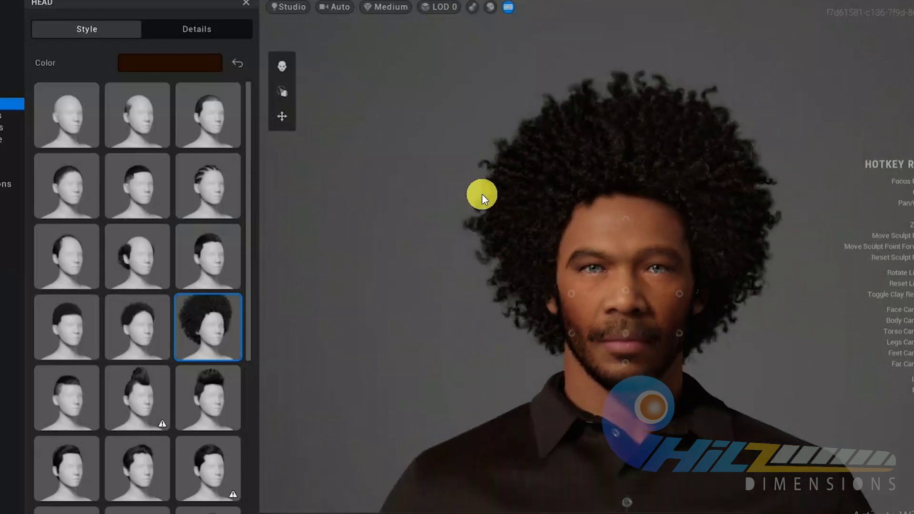
{"action": "scroll", "coordinate": [482, 194], "scroll_direction": "up", "scroll_amount": 2}
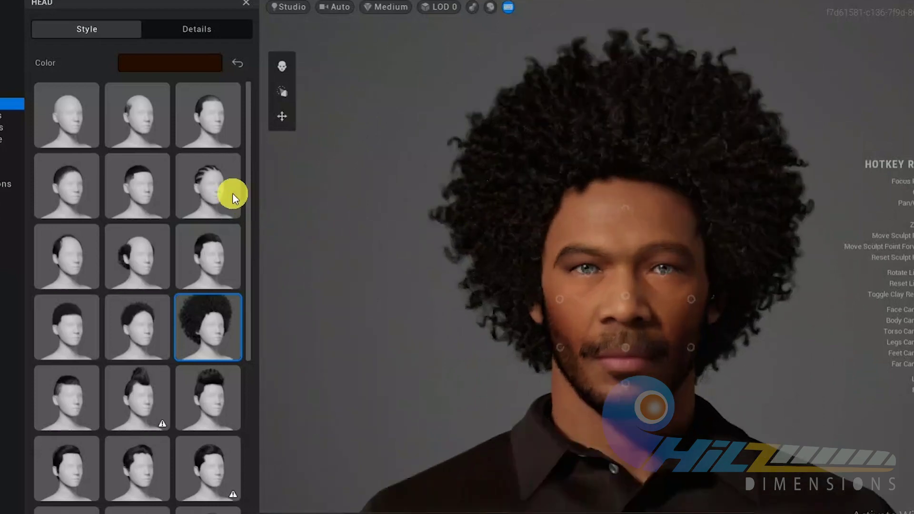
{"action": "left_click", "coordinate": [224, 188]}
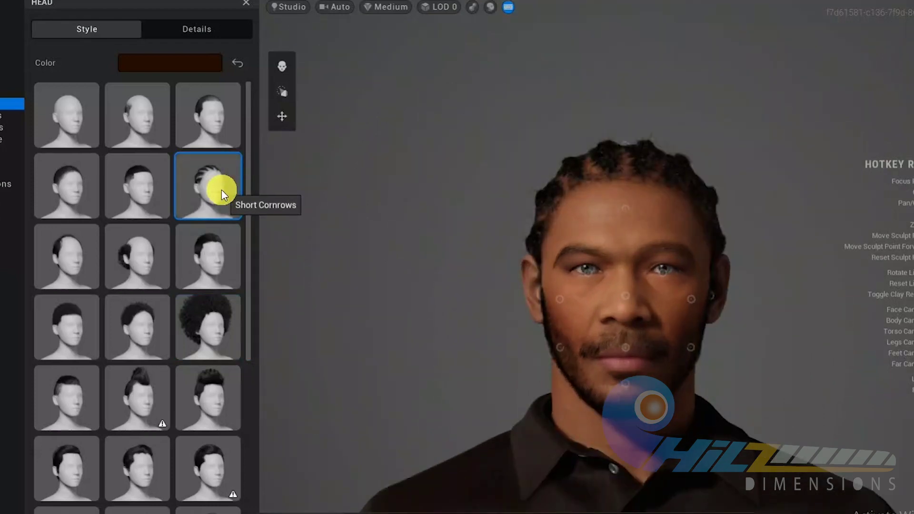
{"action": "left_click", "coordinate": [132, 272]}
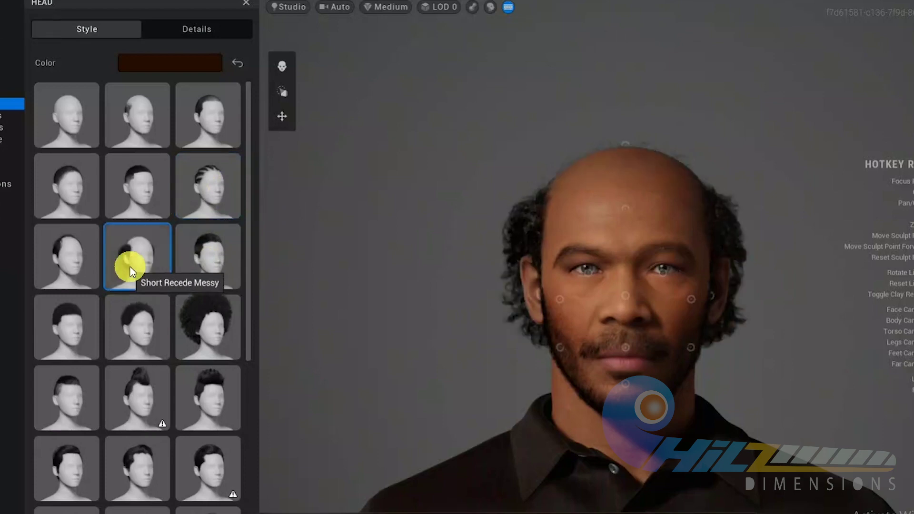
{"action": "left_click", "coordinate": [77, 324]}
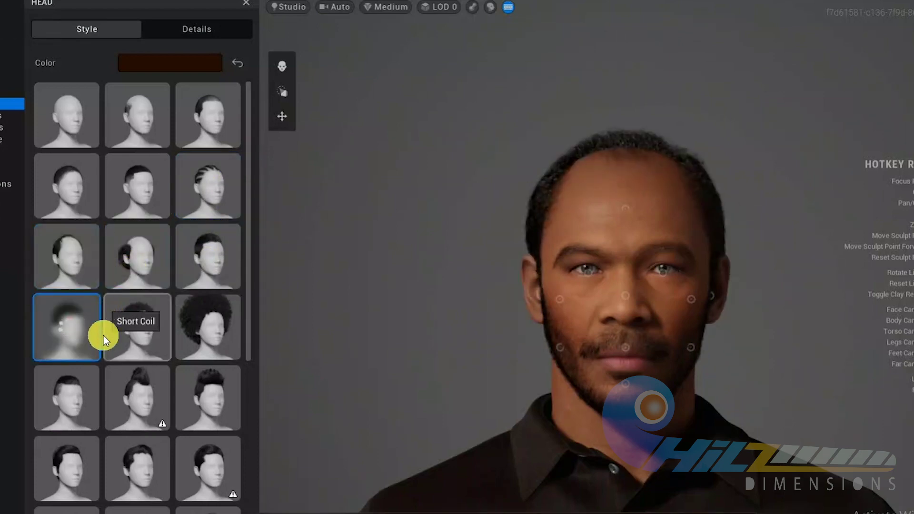
{"action": "left_click", "coordinate": [80, 481]}
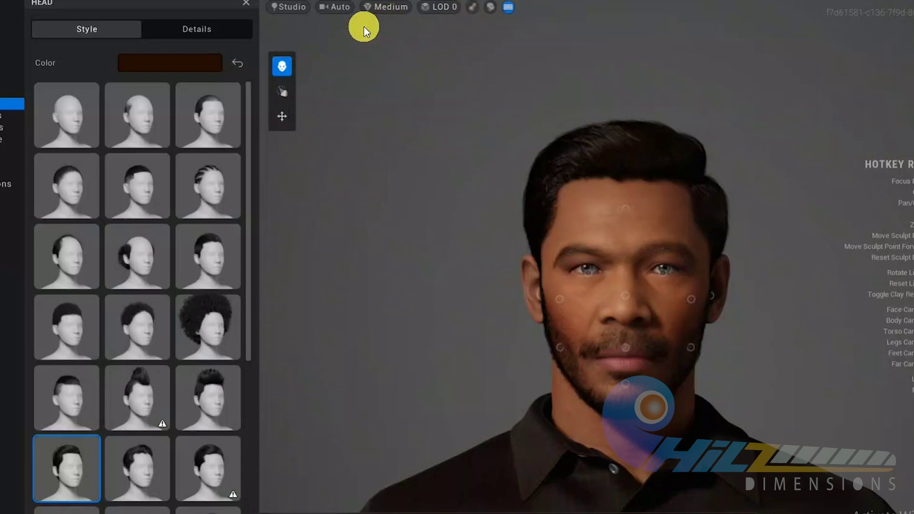
{"action": "mouse_move", "coordinate": [418, 150]}
{"action": "left_mouse_down"}
{"action": "mouse_move", "coordinate": [475, 162]}
{"action": "mouse_move", "coordinate": [607, 153]}
{"action": "left_mouse_up"}
{"action": "left_click_drag", "start_coordinate": [597, 118], "coordinate": [895, 191]}
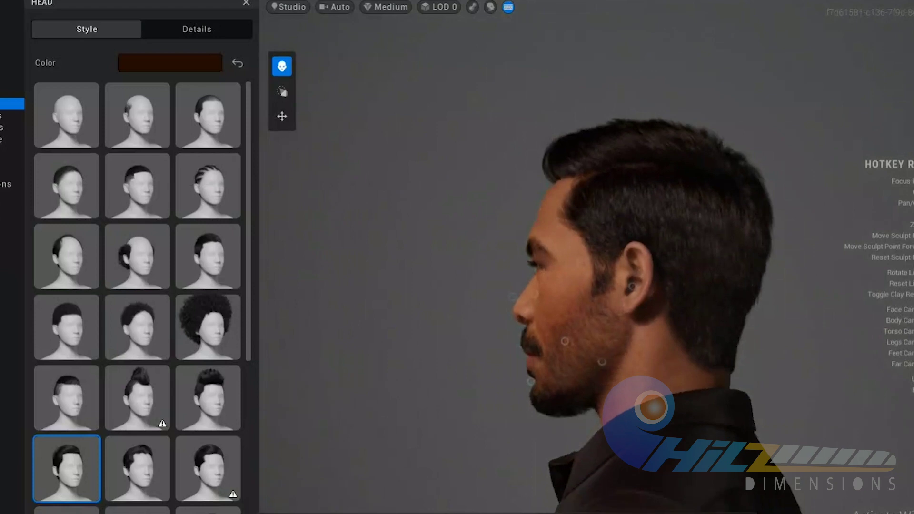
{"action": "left_click_drag", "start_coordinate": [392, 178], "coordinate": [559, 160]}
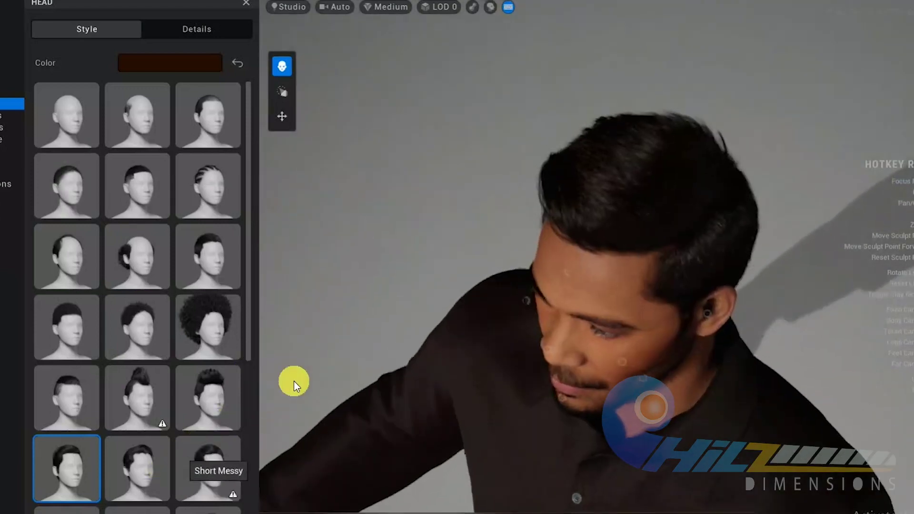
{"action": "left_click_drag", "start_coordinate": [293, 380], "coordinate": [451, 279]}
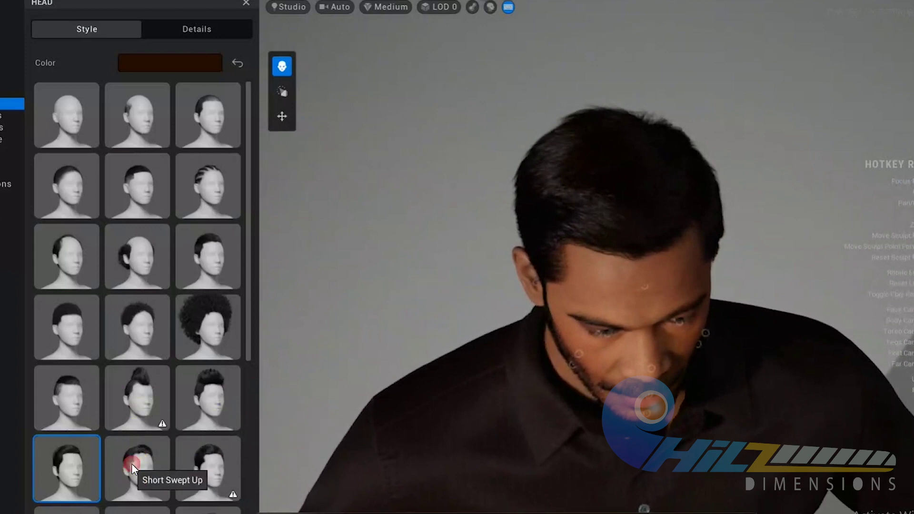
{"action": "left_click_drag", "start_coordinate": [494, 311], "coordinate": [294, 200]}
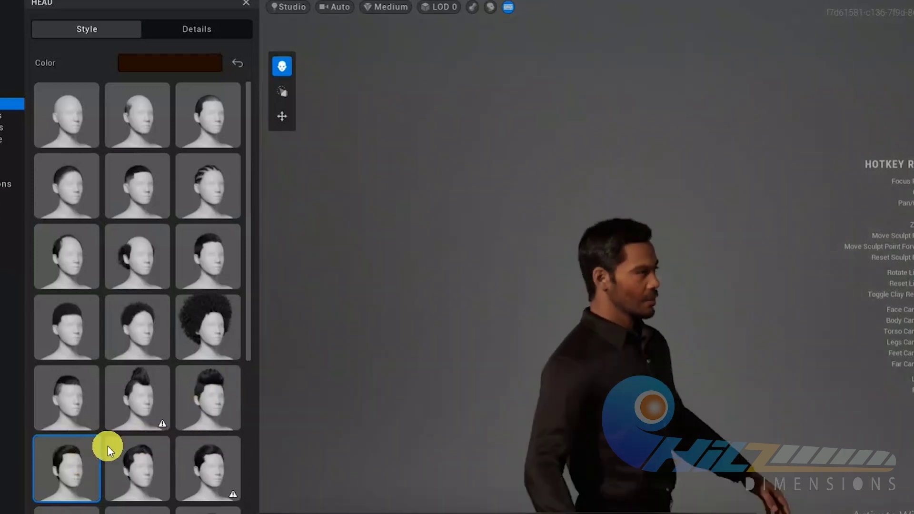
{"action": "scroll", "coordinate": [255, 434], "scroll_direction": "down", "scroll_amount": 1}
Step: Try a shoulder-length hairstyle on Jesse, staying on the page when asked to leave
{"action": "scroll", "coordinate": [254, 434], "scroll_direction": "down", "scroll_amount": 10}
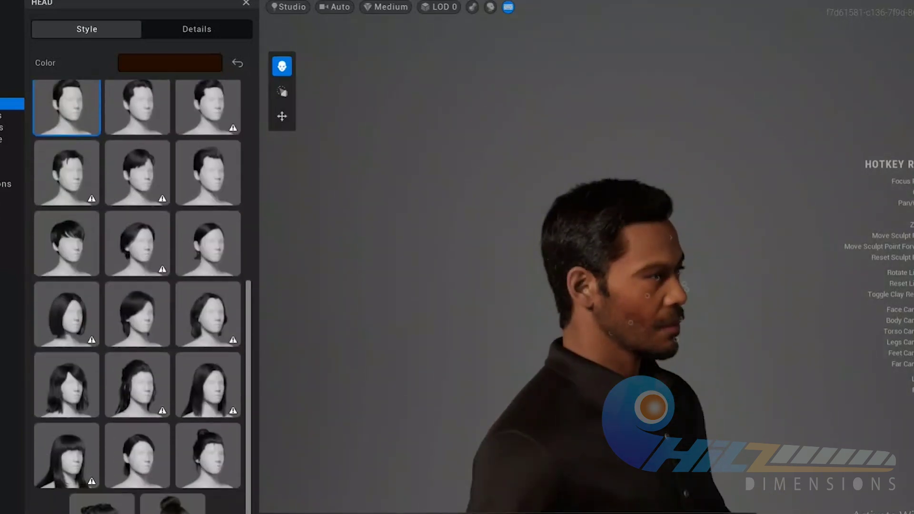
{"action": "left_click", "coordinate": [138, 314]}
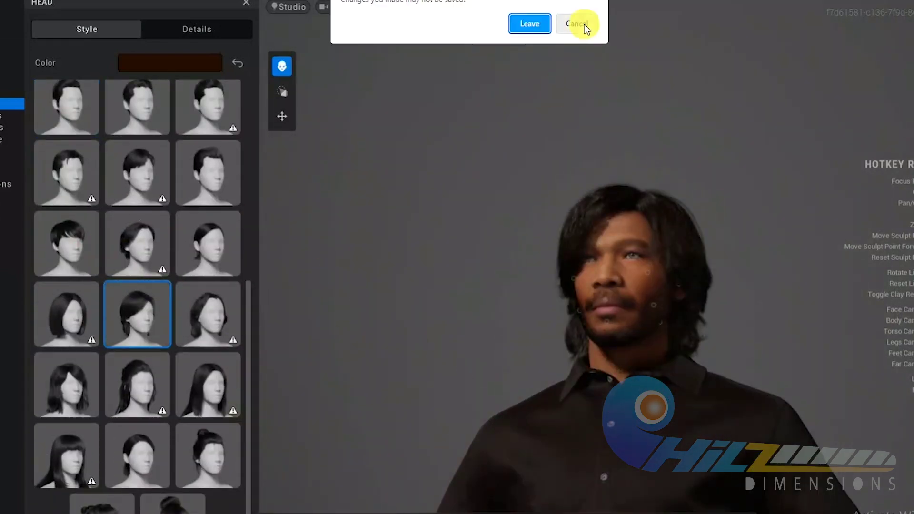
{"action": "left_click", "coordinate": [585, 24]}
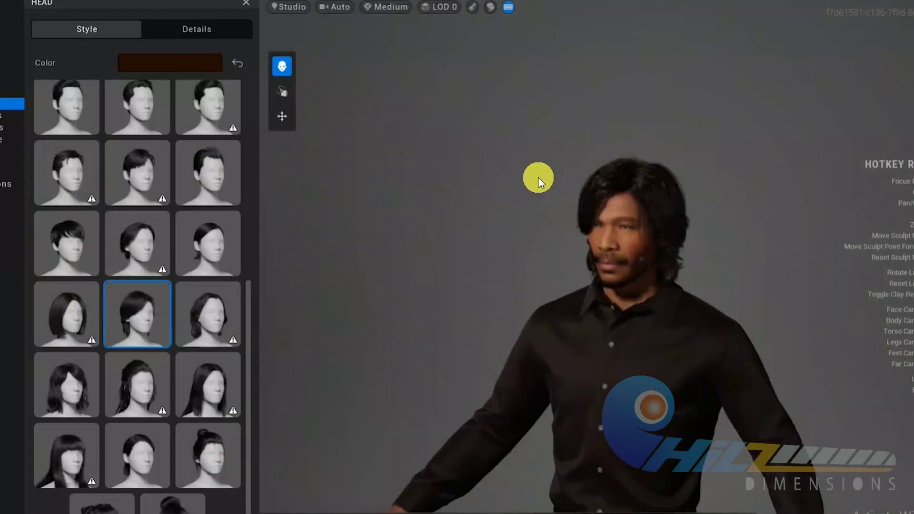
Step: Try Short Sideswept Fringe, then settle on a different short tousled cut in frontal close-up
{"action": "left_click", "coordinate": [91, 176]}
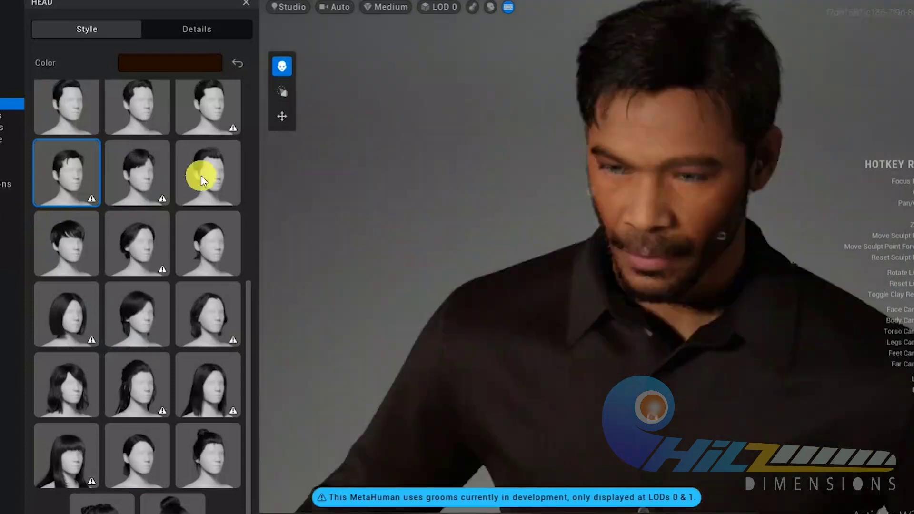
{"action": "left_click", "coordinate": [136, 129]}
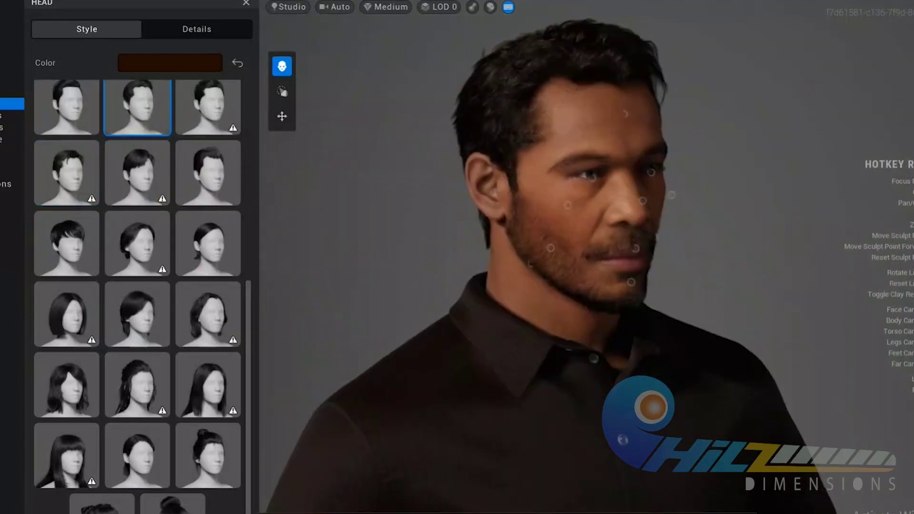
{"action": "left_click", "coordinate": [652, 153]}
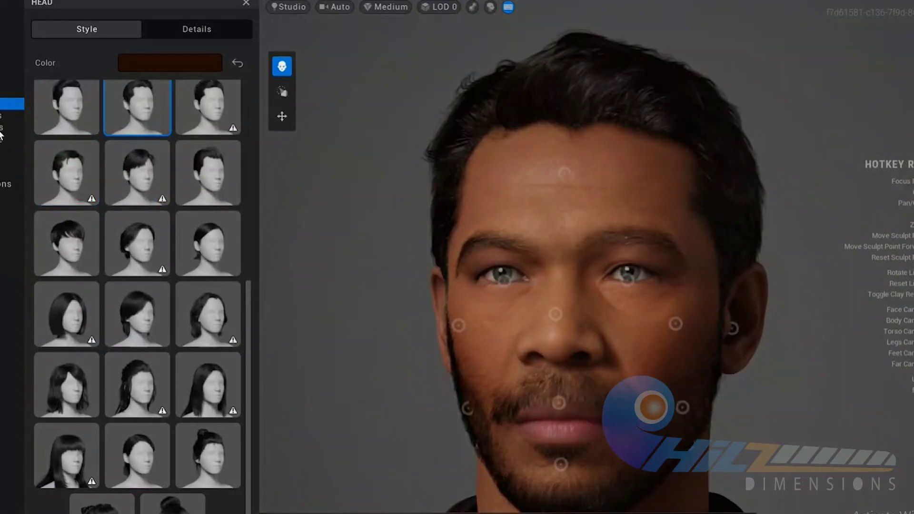